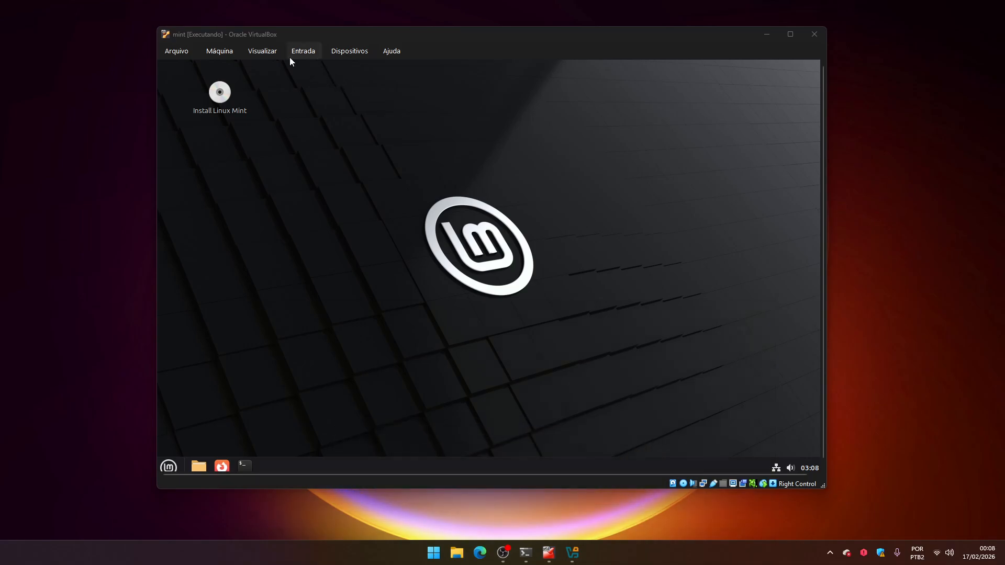
Inspect the virtual machine's network adapter settings, then close the settings dialog without changes.
left_click(204, 52)
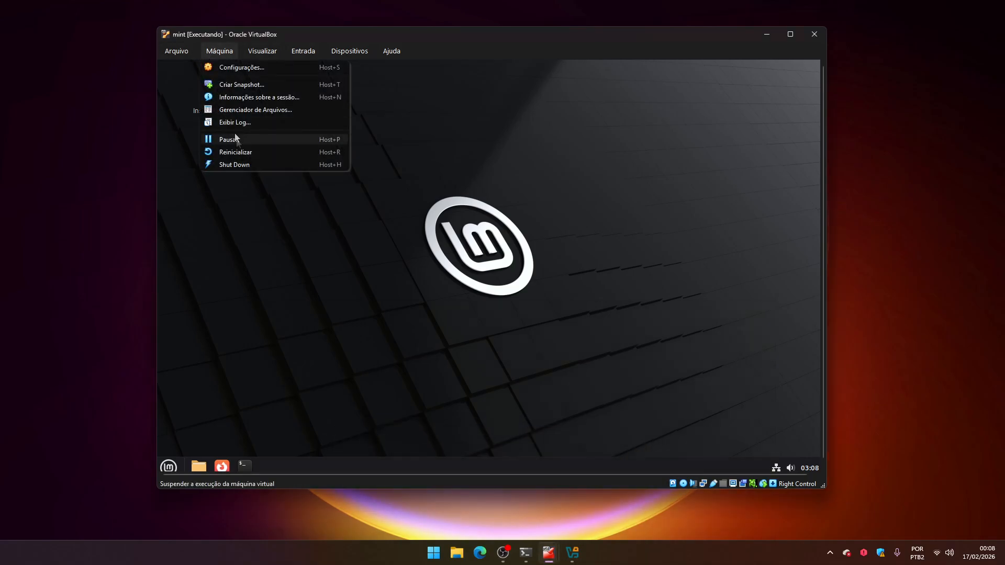
left_click(252, 70)
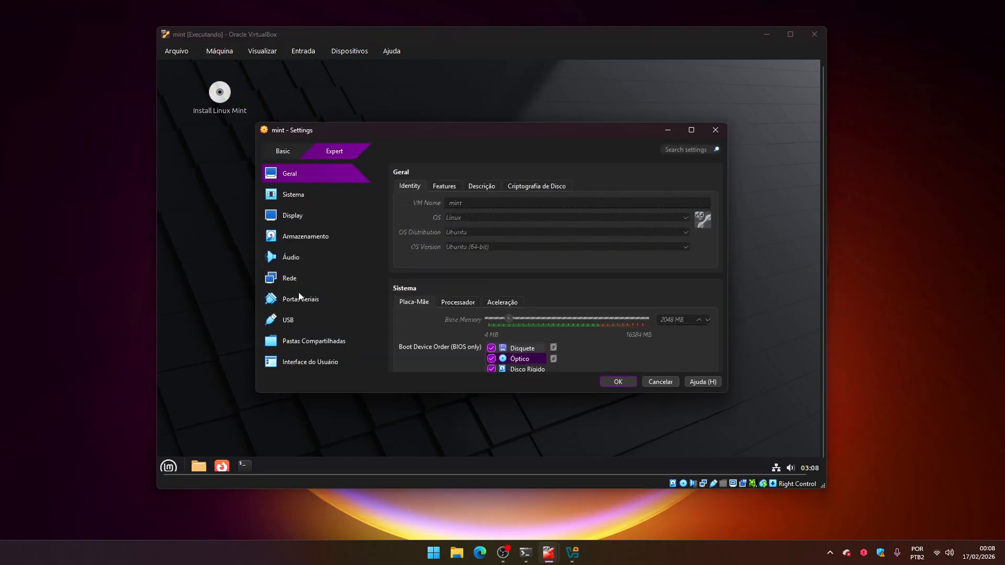
left_click(314, 279)
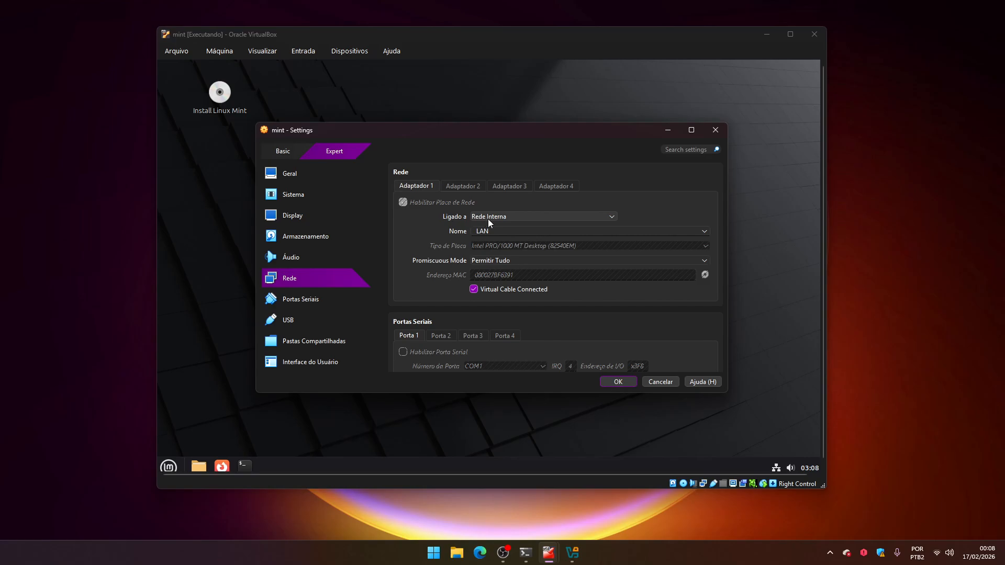
left_click_drag(491, 231, 402, 231)
left_click(413, 224)
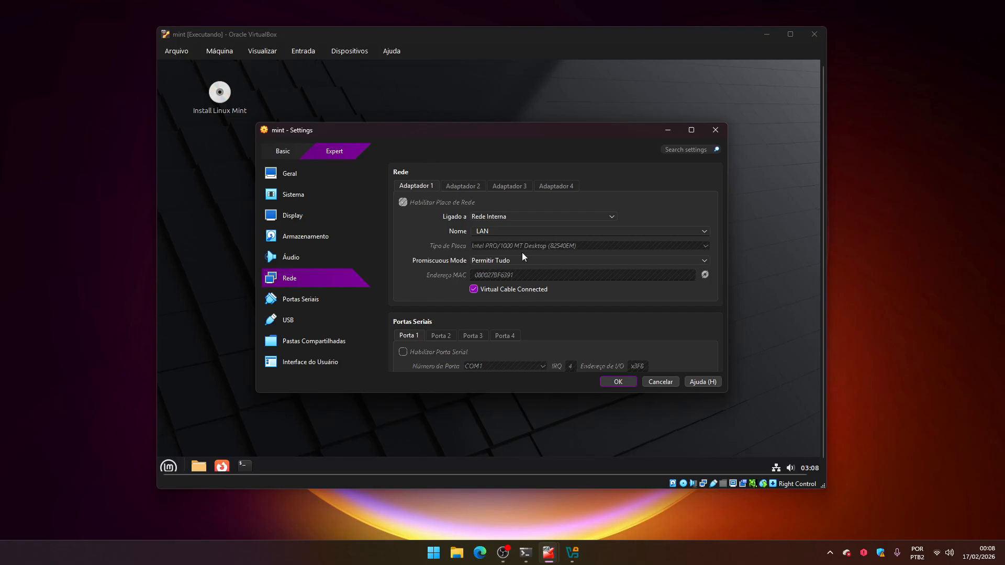
left_click(660, 382)
left_click_drag(403, 134, 606, 362)
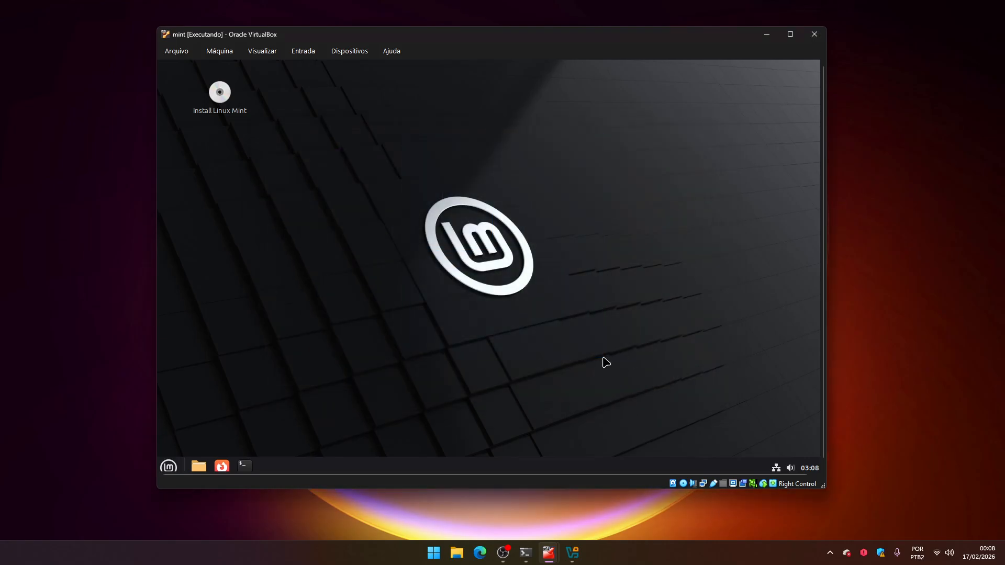
Open a terminal and run ifconfig to display the network interfaces.
left_click(244, 465)
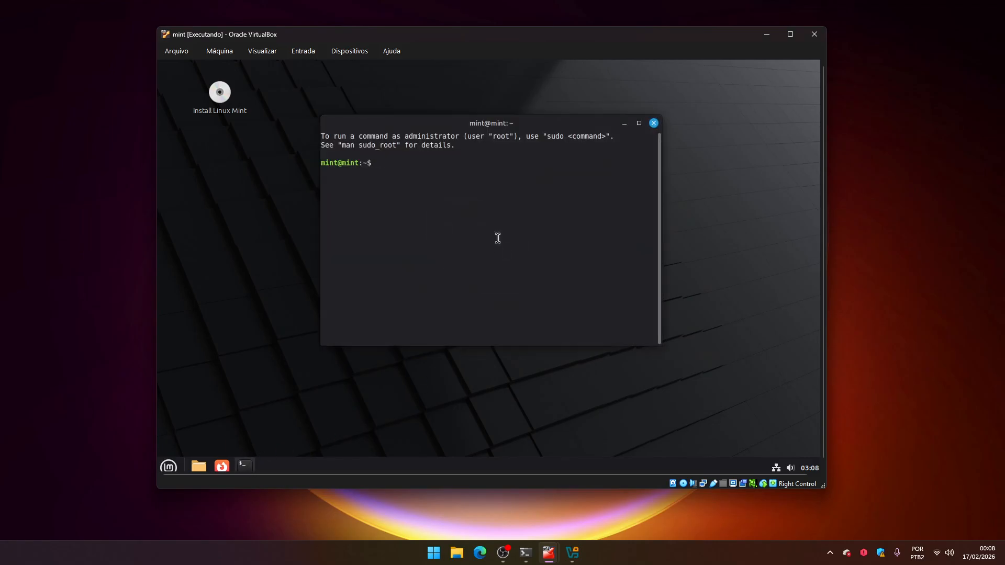
type("ifconfig")
key("Return")
Examine the enp0s3 interface's IPv4 address and netmask in the ifconfig output.
left_click_drag(356, 181, 485, 191)
left_click(497, 191)
left_click_drag(374, 181, 420, 180)
left_click(468, 194)
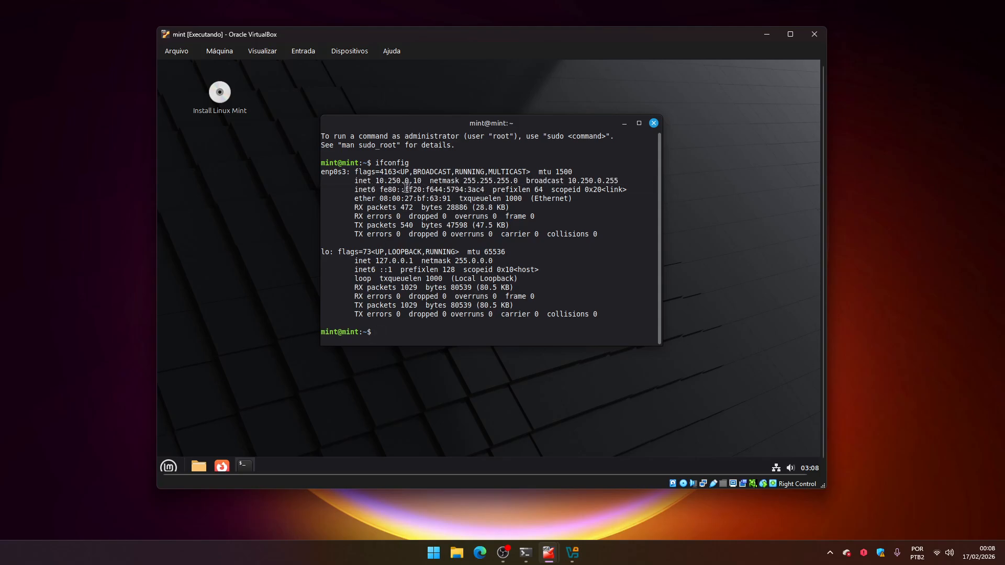
left_click_drag(374, 180, 425, 180)
left_click(464, 219)
left_click(443, 194)
left_click_drag(377, 180, 424, 180)
Ping 10.250.0.254 from the terminal and stop it after several replies.
left_click(520, 294)
type("ping 10.250.0.254")
key("Return")
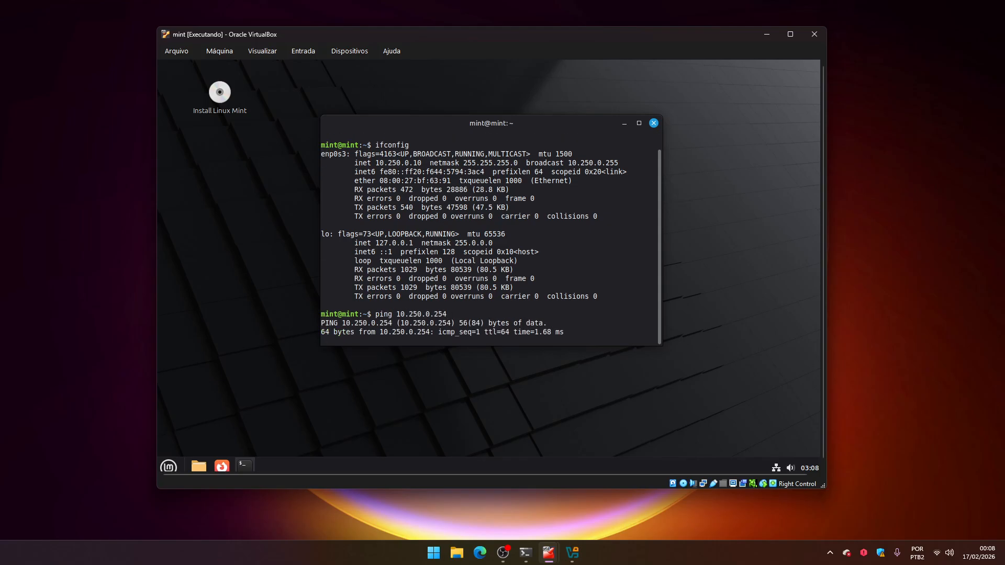
left_click_drag(323, 341, 299, 292)
left_click(320, 414)
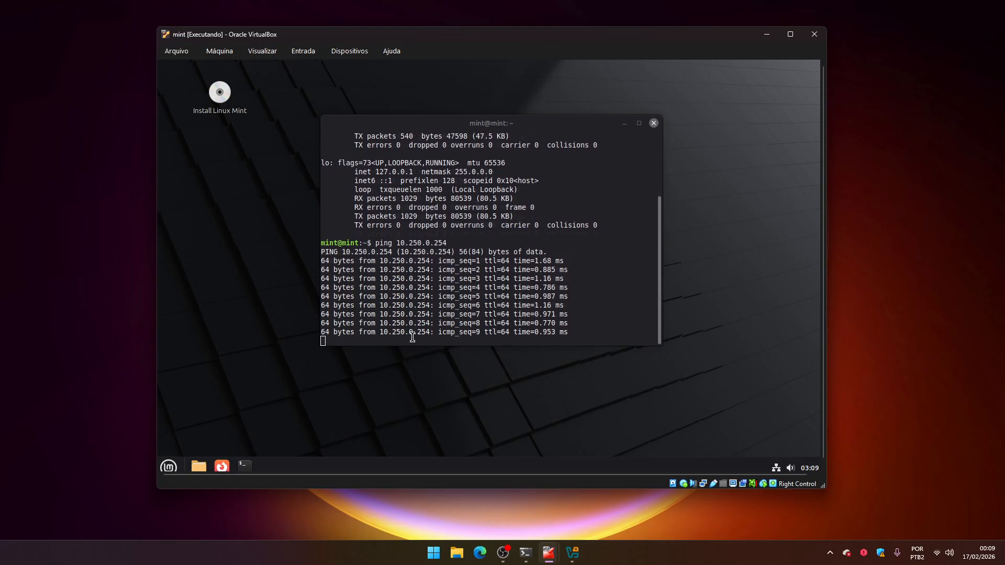
key("ctrl+c")
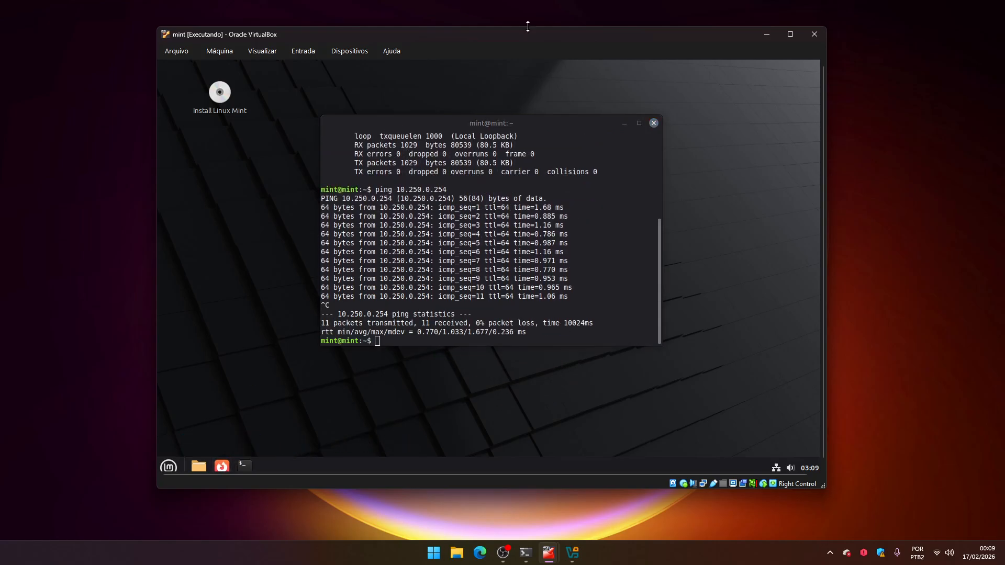
Open Firefox, close the extra privacy tab, and browse to 10.250.0.254.
left_click_drag(514, 36, 511, 59)
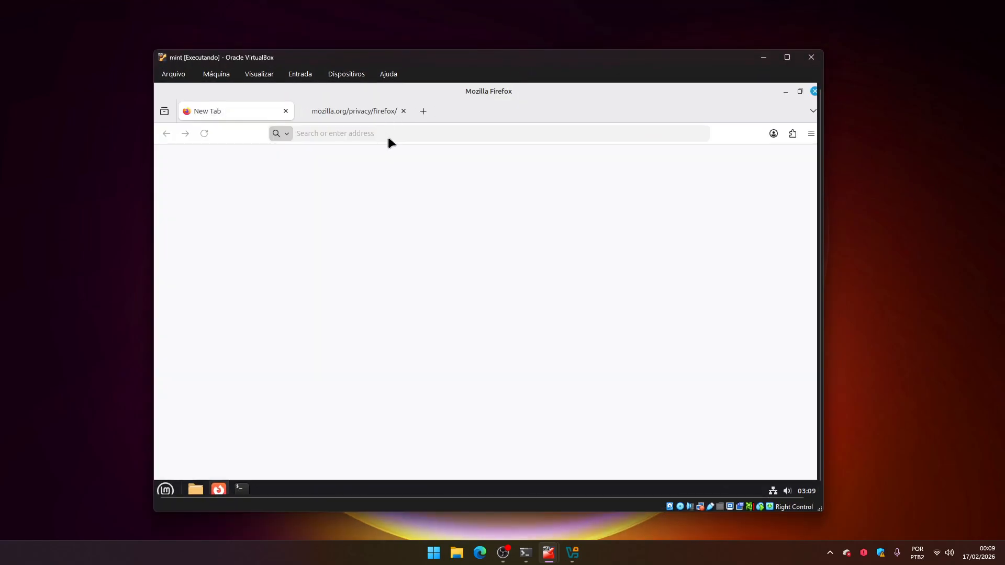
left_click(404, 111)
left_click(377, 135)
type("10")
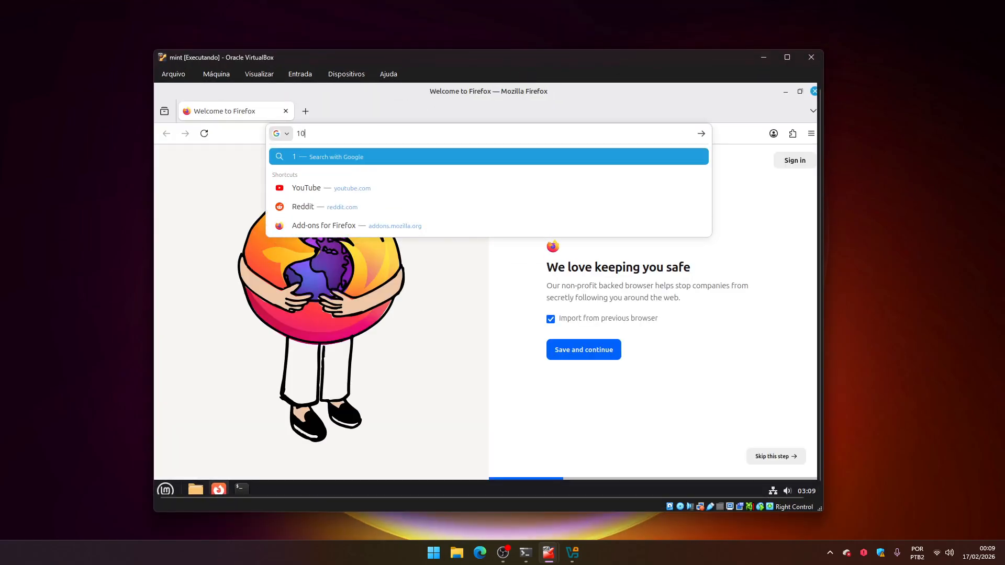
type(".250.0.254")
key("Return")
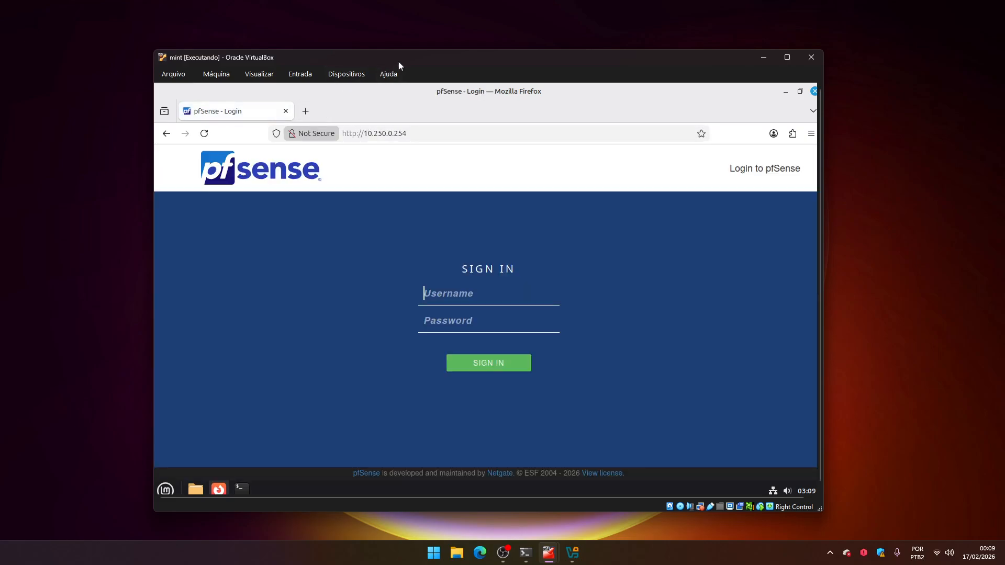
Sign in to the pfSense web interface as admin with the account password.
left_click_drag(399, 62, 397, 40)
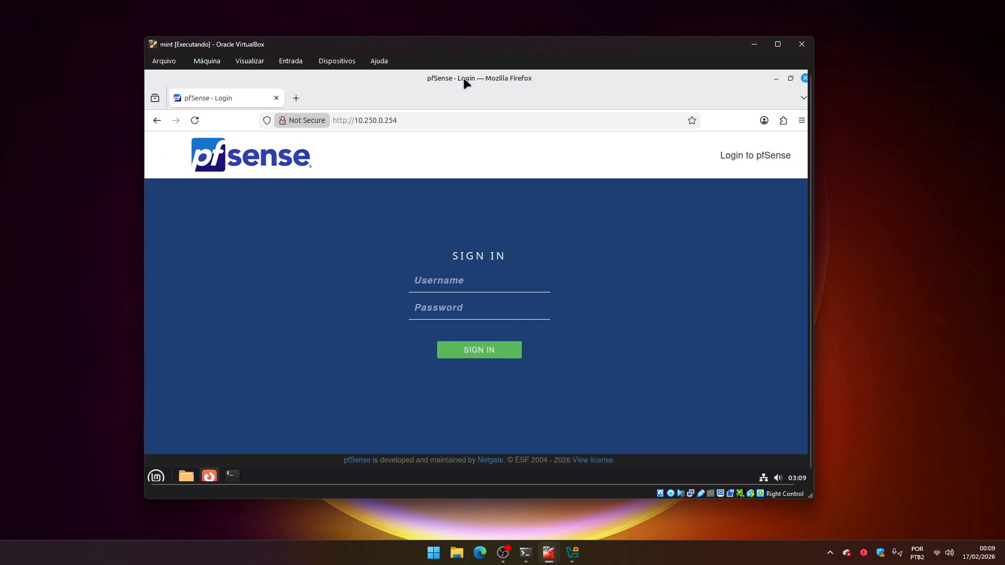
left_click(439, 273)
type("admipf")
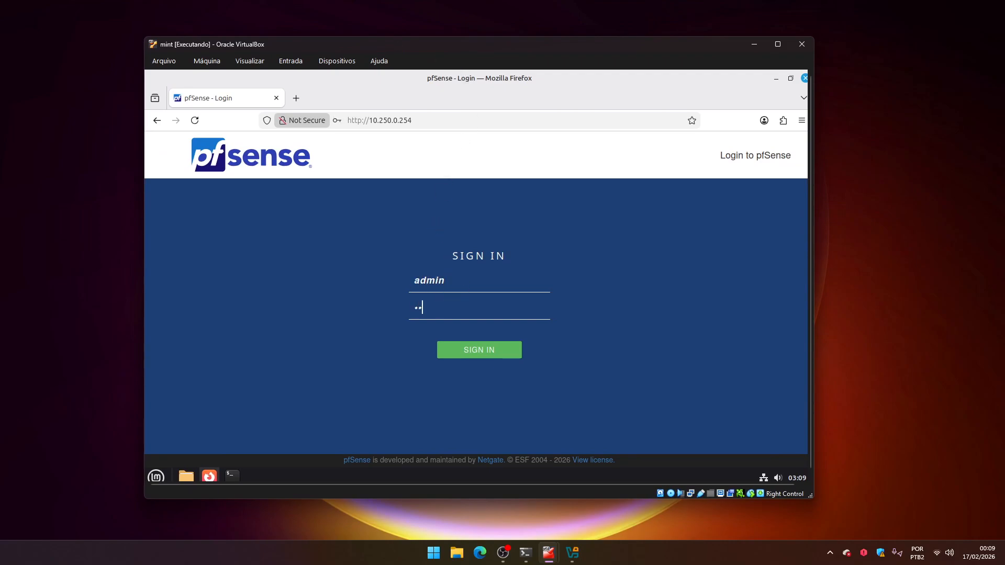
key("Return")
Read the default-password warning and the setup wizard's welcome text.
left_click(468, 225)
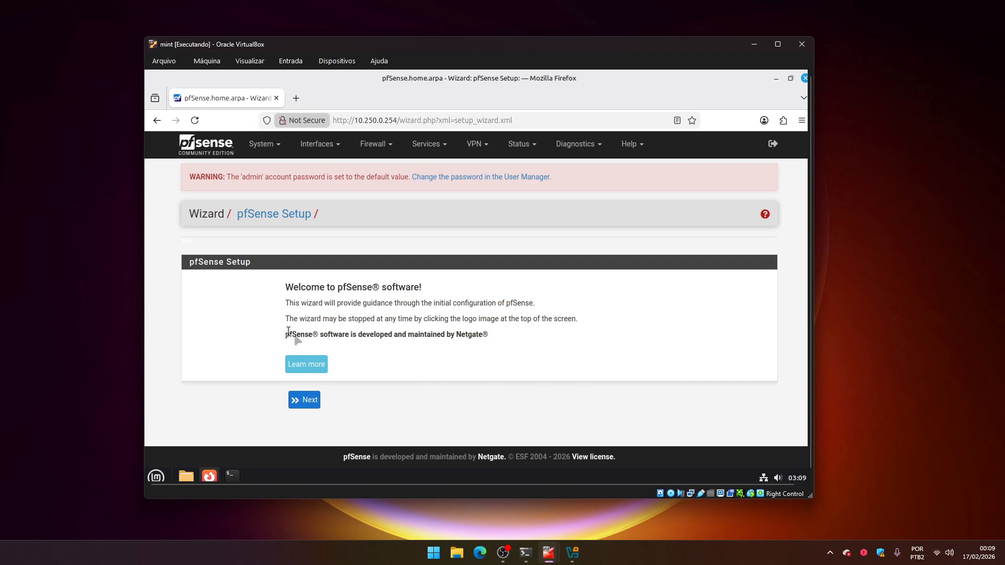
left_click_drag(190, 178, 366, 188)
left_click(265, 202)
left_click(378, 210)
left_click_drag(307, 177, 407, 181)
left_click(401, 206)
left_click_drag(410, 176, 579, 184)
left_click(559, 205)
left_click_drag(269, 291, 288, 394)
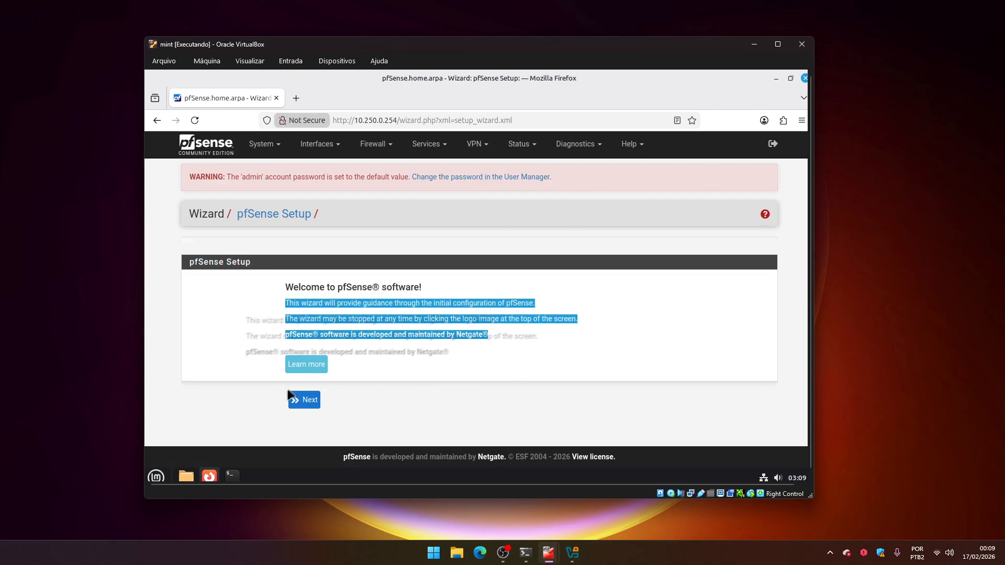
left_click(410, 411)
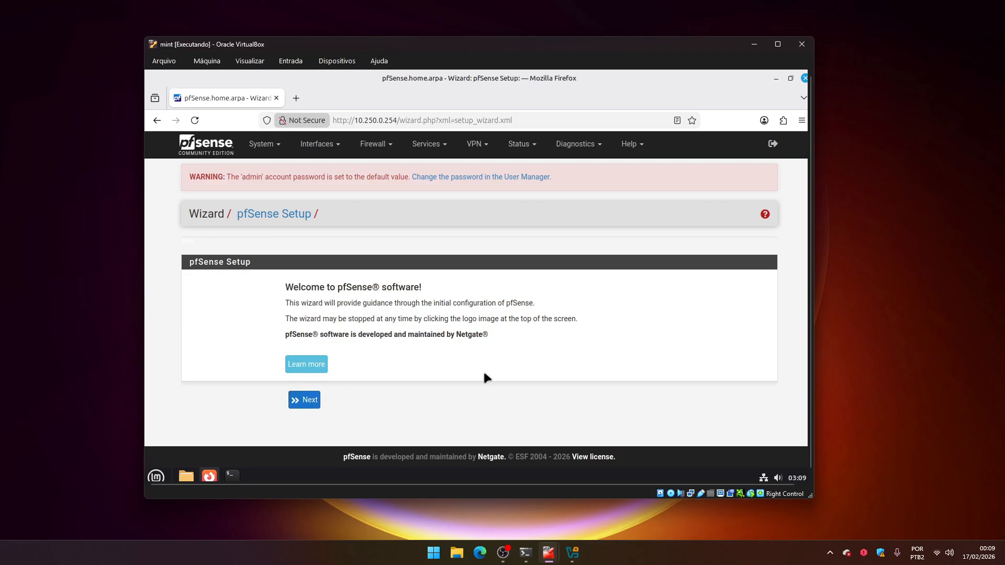
Open the admin user's edit page and enter a new password and its confirmation.
left_click(500, 178)
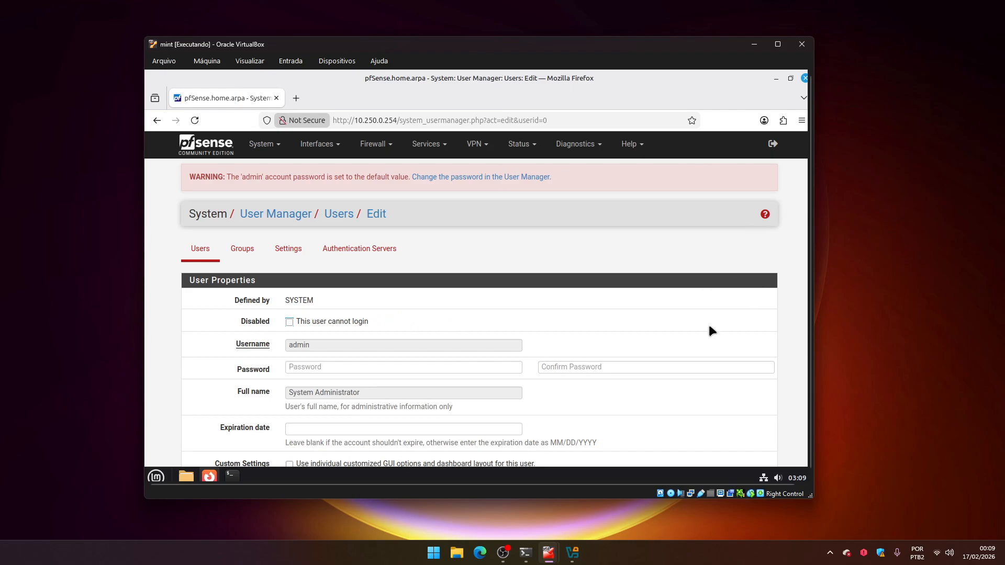
scroll(707, 326, "down", 2)
left_click(359, 295)
type("••")
key("Tab")
type("••••")
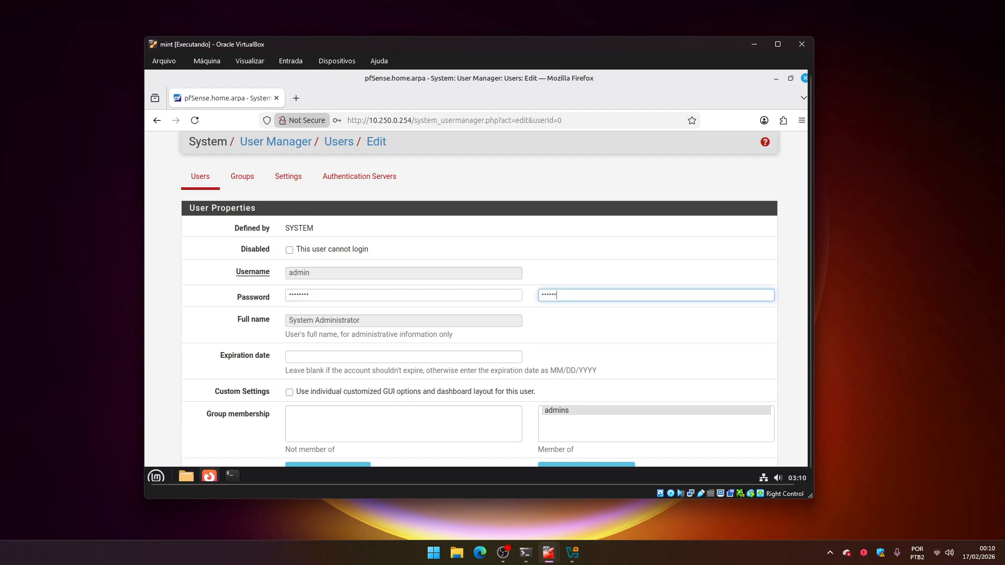
Save the admin user and decline the browser's offer to store the password.
scroll(336, 387, "down", 6)
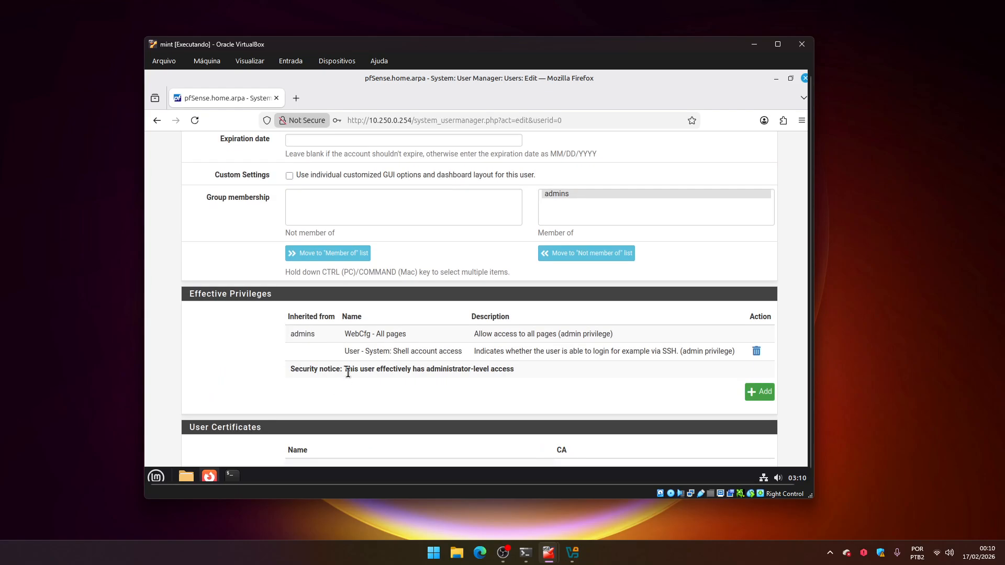
scroll(346, 444, "down", 5)
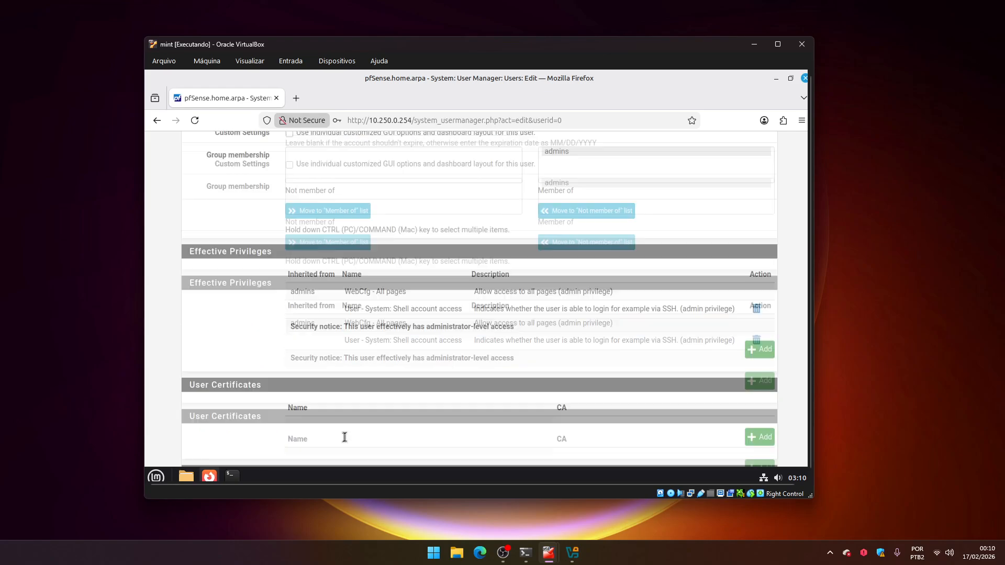
left_click(316, 416)
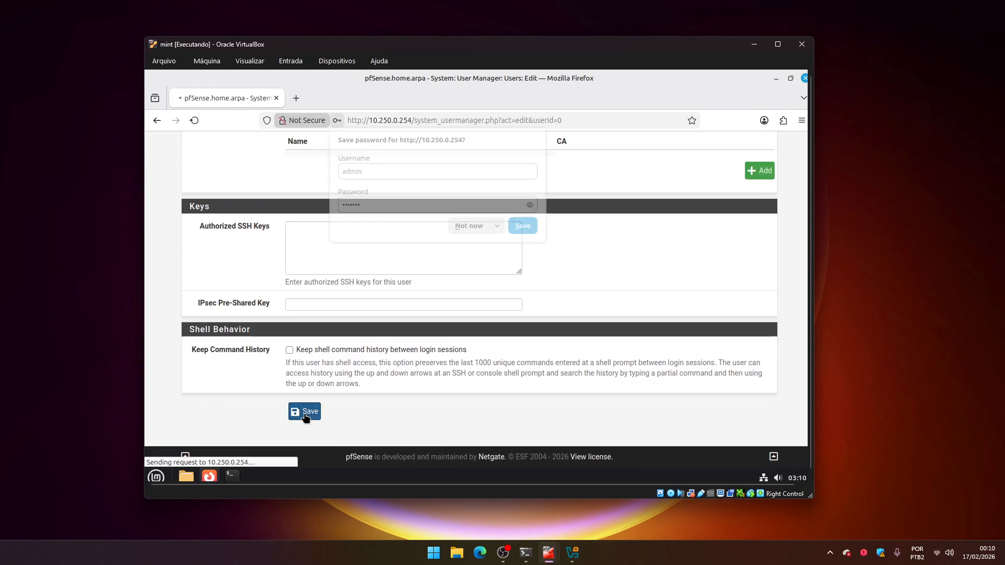
left_click(494, 231)
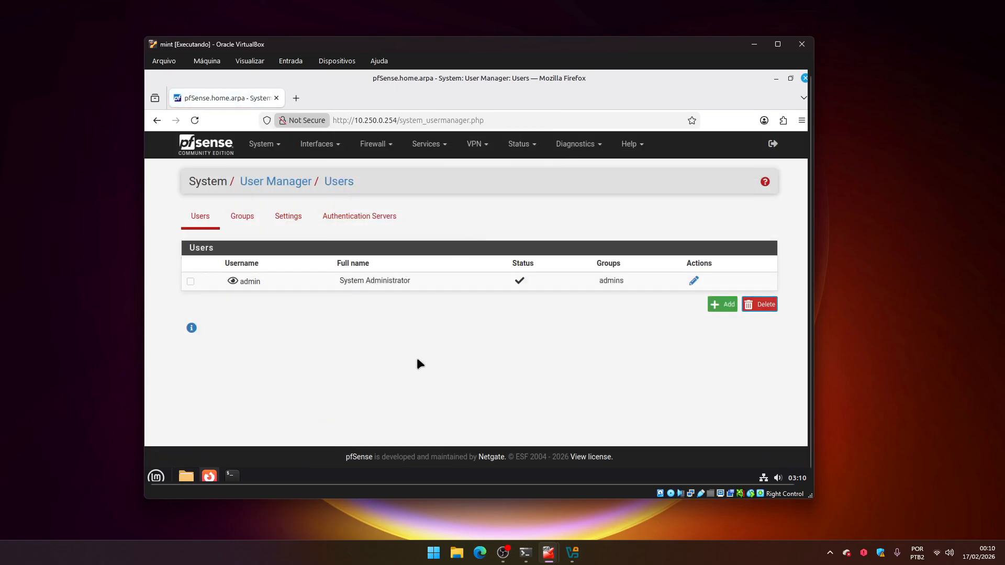
Return to the pfSense dashboard and dismiss Firefox's data-sharing notice.
left_click(215, 156)
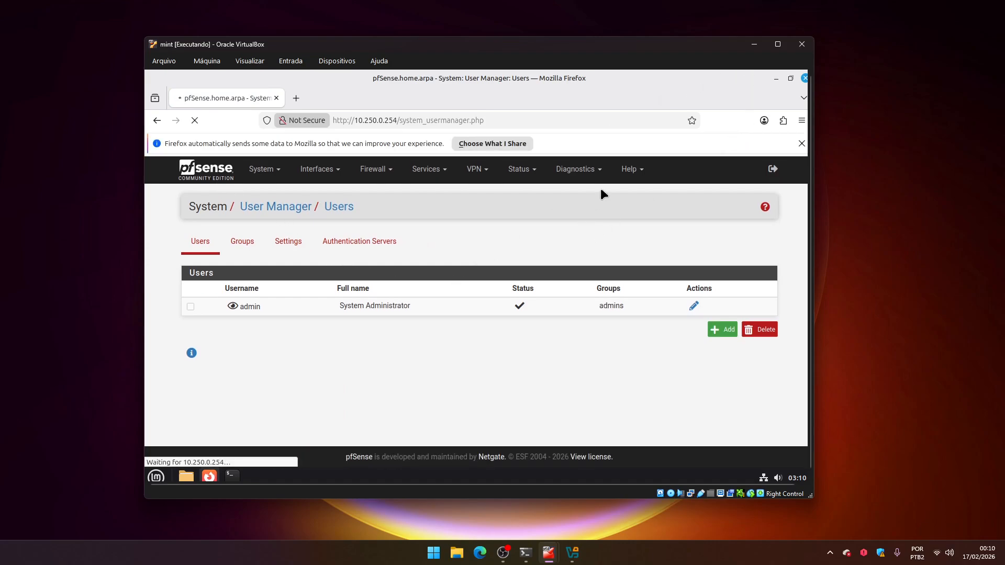
left_click(801, 144)
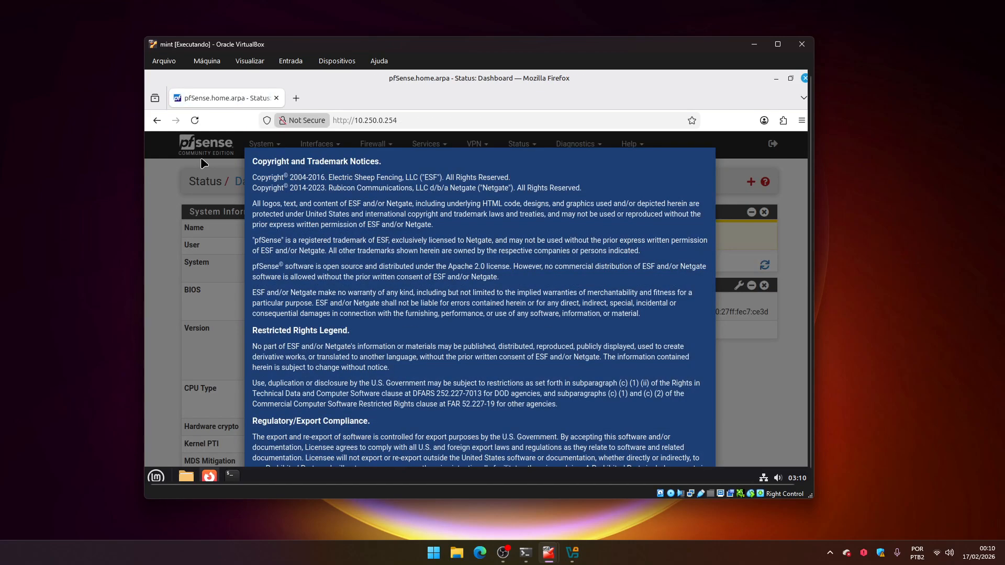
Accept the pfSense copyright notice and close the user survey dialog.
scroll(601, 435, "down", 3)
scroll(602, 435, "up", 3)
scroll(654, 424, "down", 3)
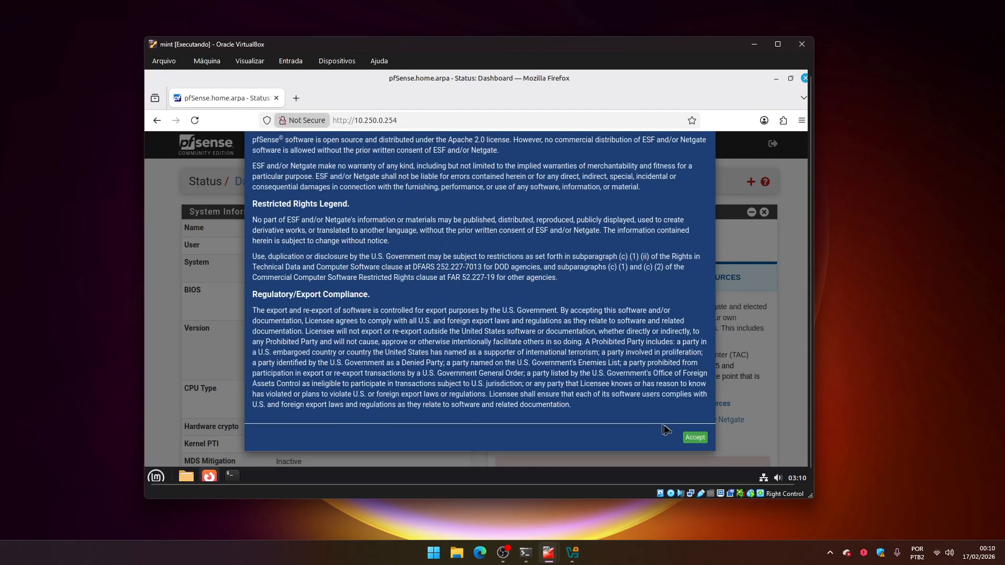
left_click(689, 439)
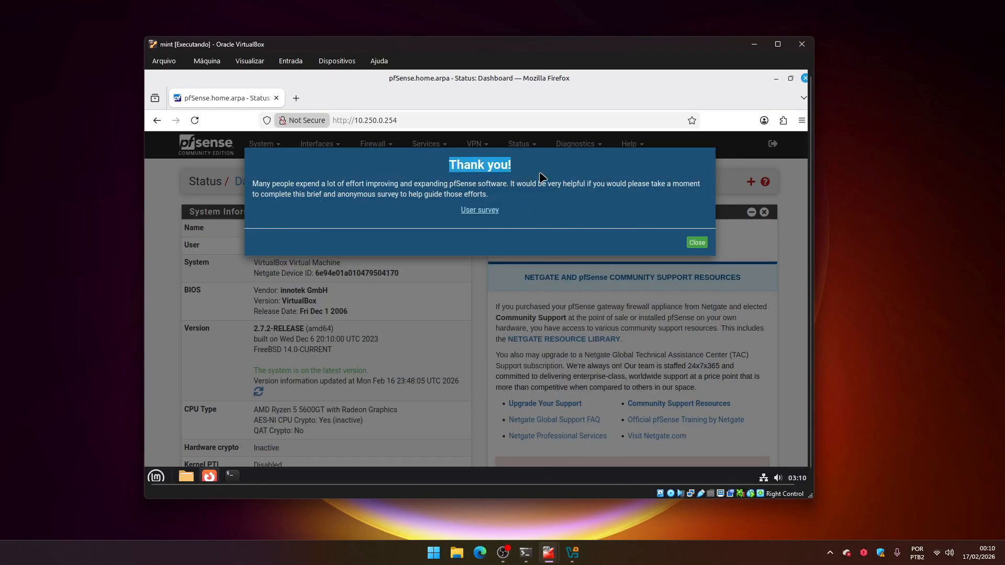
left_click(697, 242)
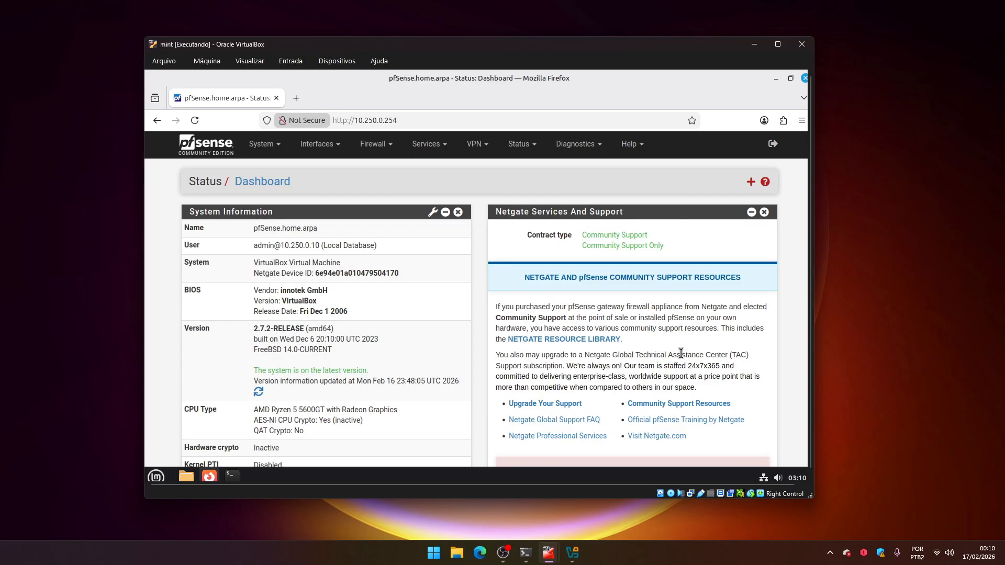
Remove the Netgate Services and Support widget from the dashboard, accepting the copyright notice and closing the survey dialog.
left_click(764, 212)
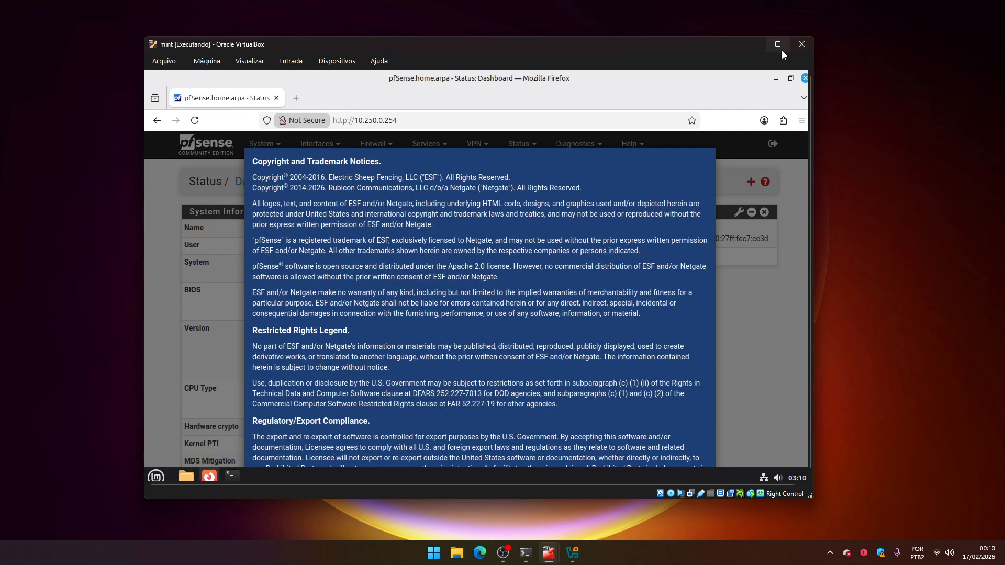
left_click(780, 47)
scroll(713, 388, "down", 5)
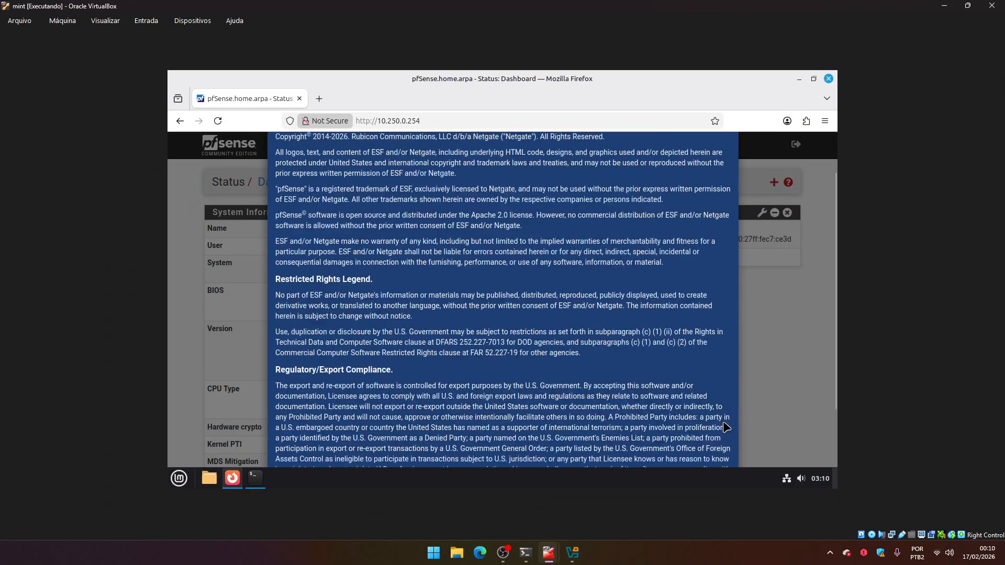
left_click(719, 438)
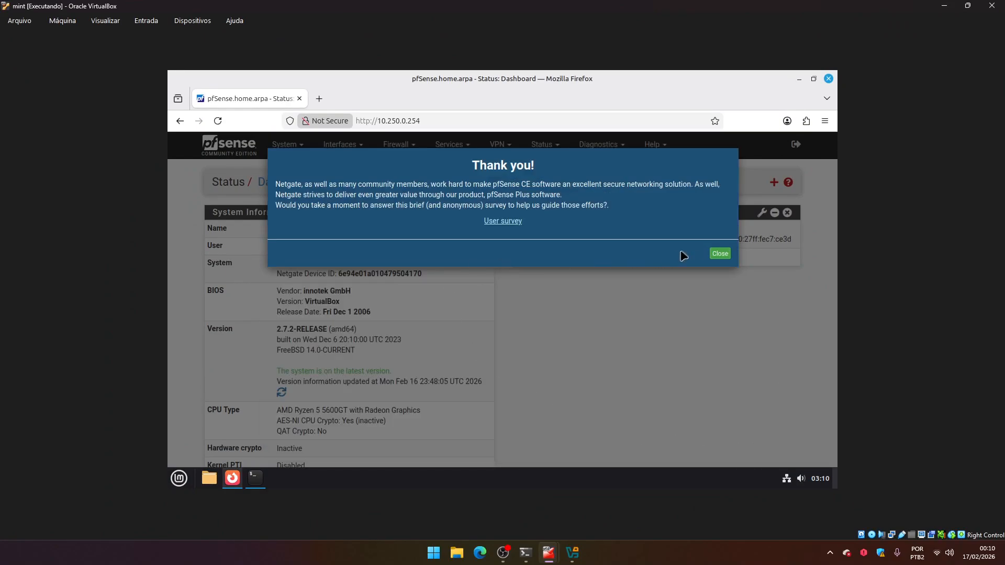
left_click(718, 255)
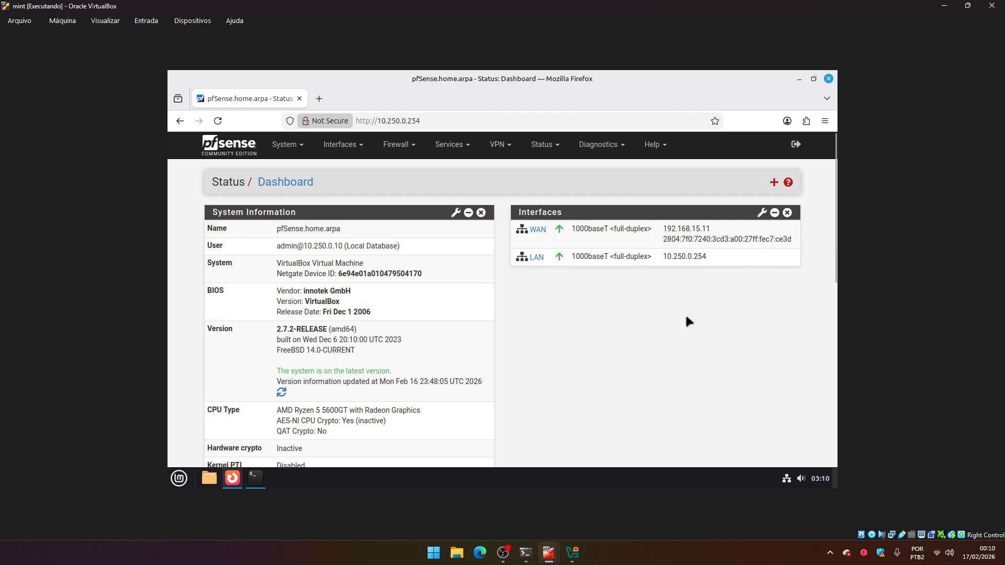
Review the System Information widget's hostname and version details on the dashboard.
scroll(834, 217, "down", 2)
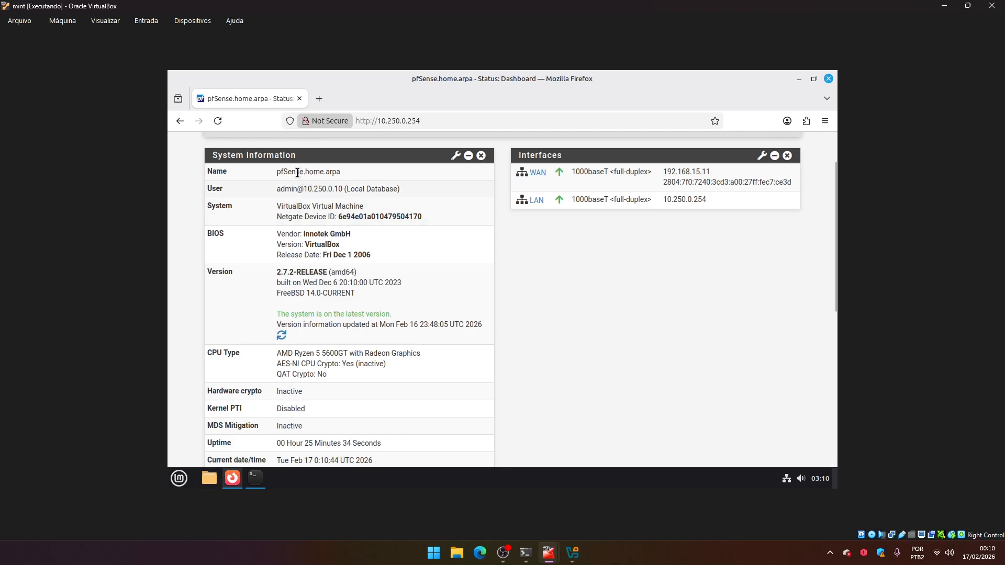
left_click_drag(277, 171, 343, 173)
left_click(542, 281)
left_click_drag(278, 273, 371, 272)
left_click(697, 321)
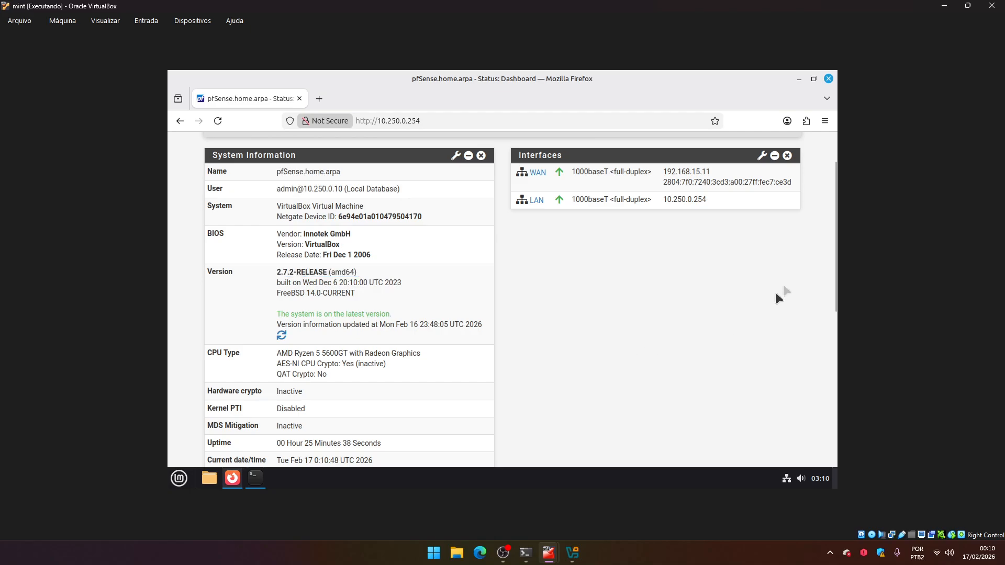
Scroll through the System Information widget and examine its uptime, DNS server and resource usage entries.
left_click_drag(835, 258, 833, 288)
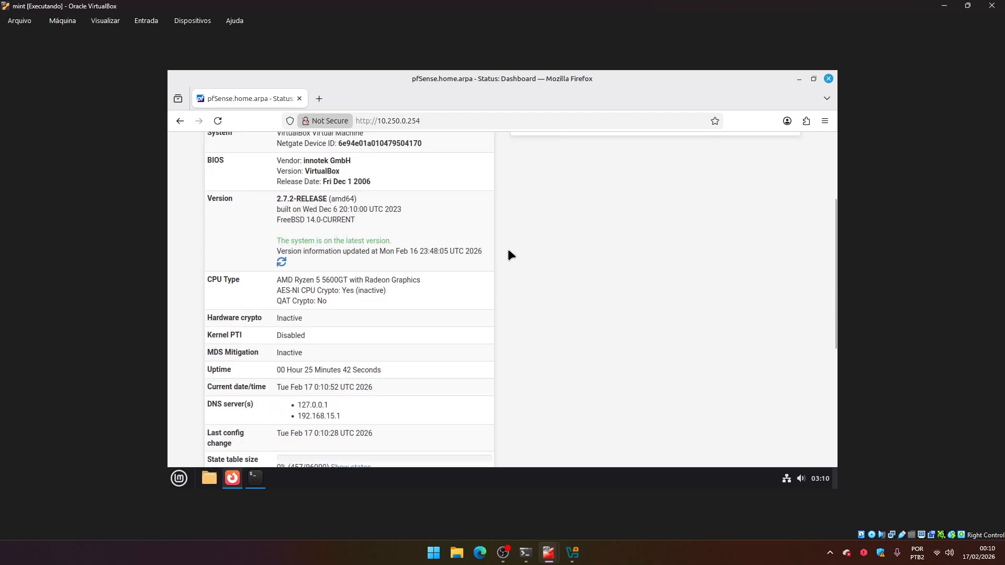
left_click_drag(272, 202, 400, 209)
left_click(412, 256)
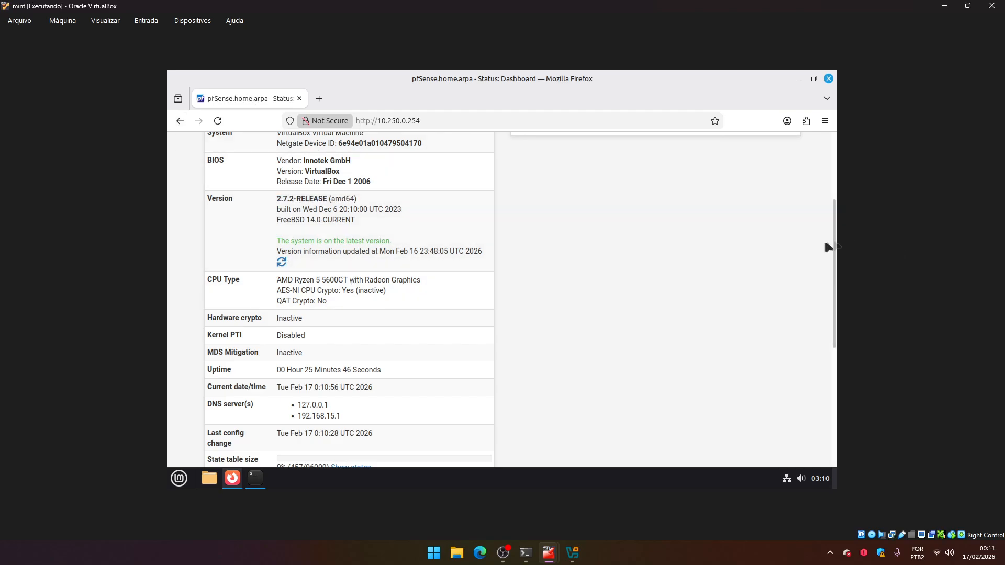
left_click_drag(835, 246, 834, 309)
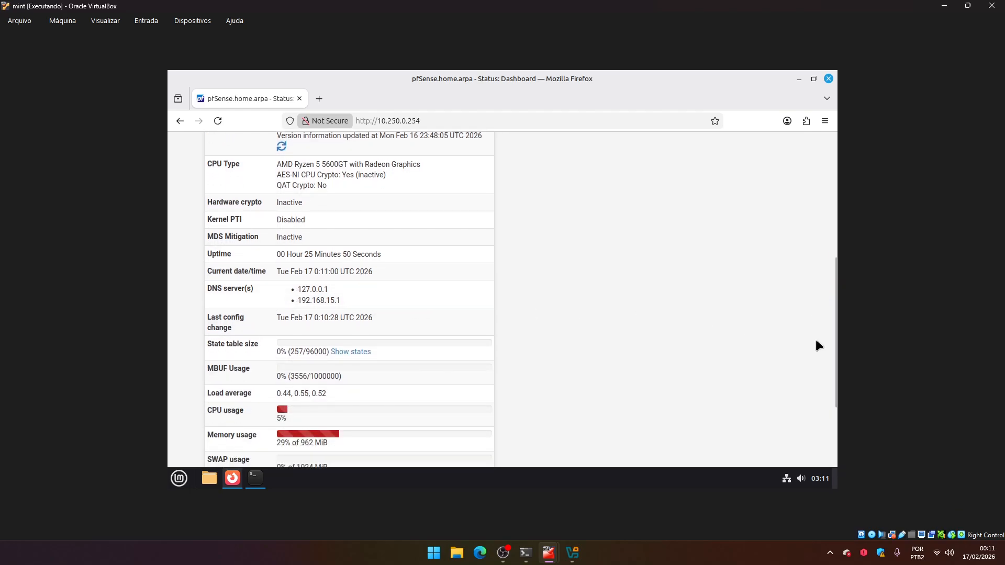
left_click_drag(834, 332, 835, 379)
left_click_drag(274, 322, 314, 326)
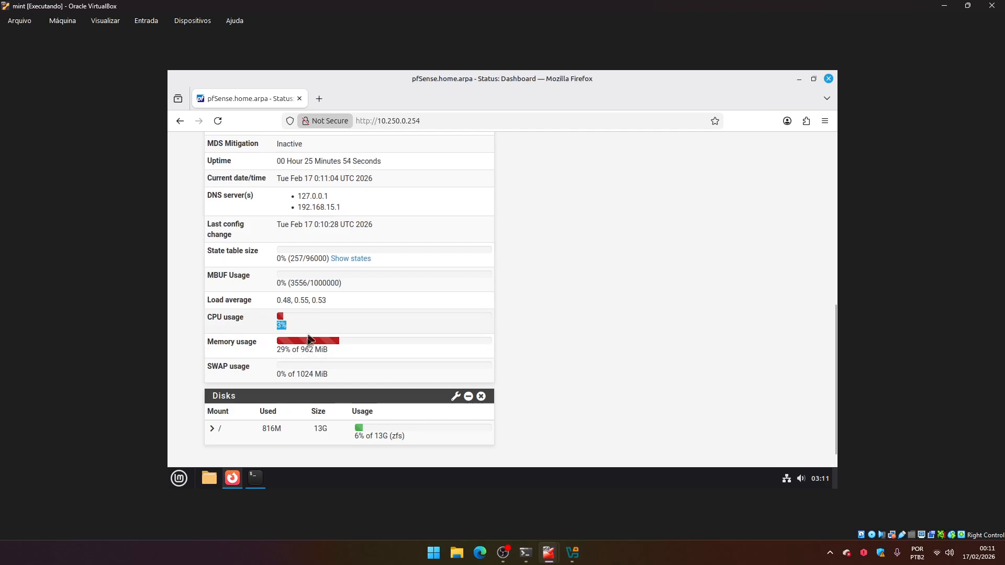
left_click_drag(274, 354, 382, 349)
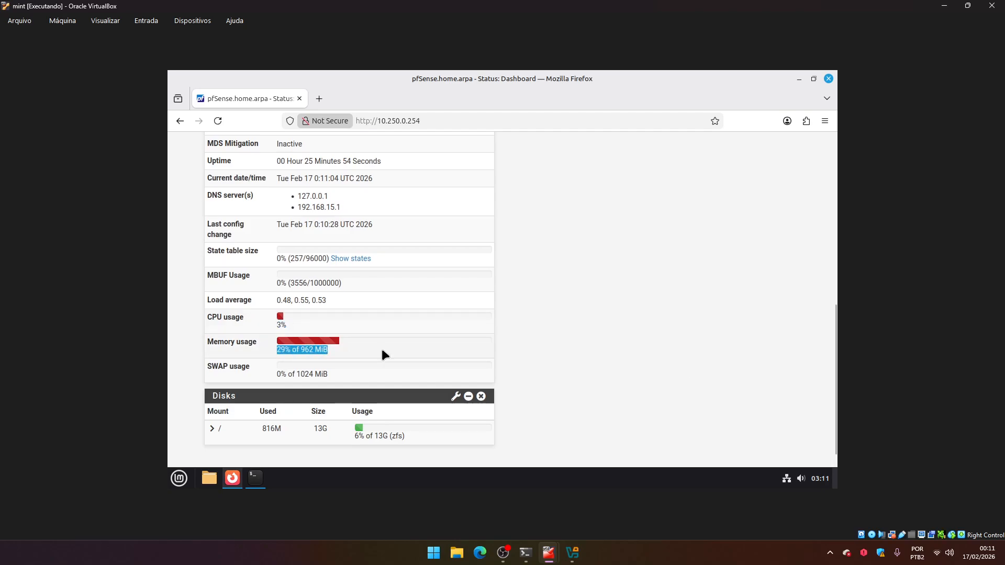
left_click_drag(278, 371, 335, 372)
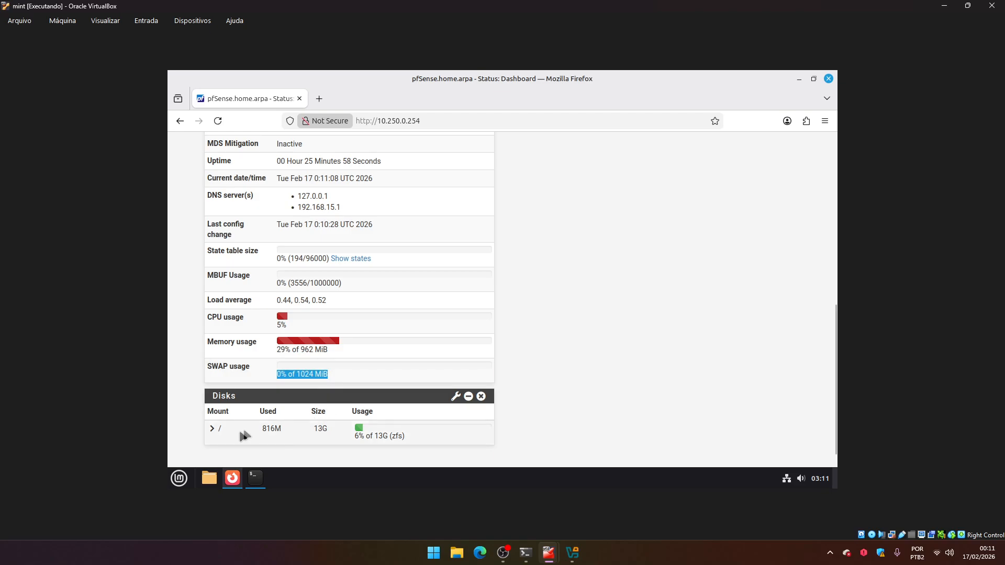
left_click(365, 440)
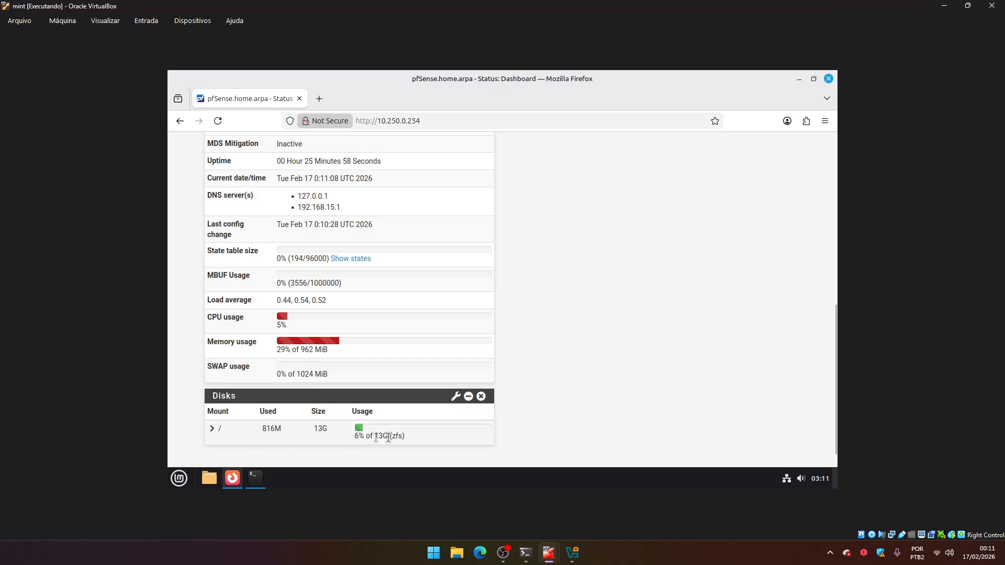
left_click(698, 413)
left_click_drag(833, 371, 833, 365)
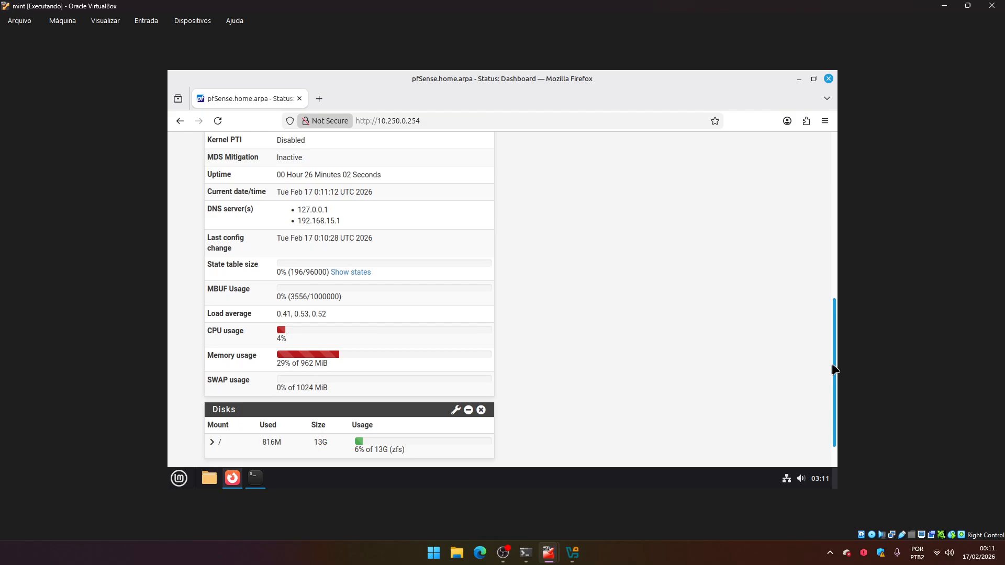
left_click_drag(835, 370, 836, 204)
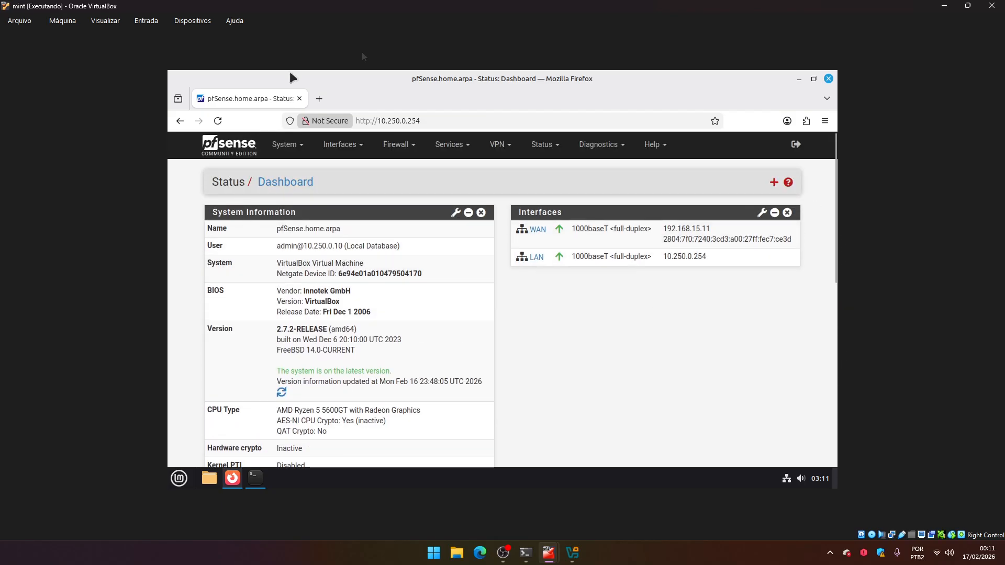
Open the available widgets list and add the Services Status widget to the dashboard.
left_click(774, 182)
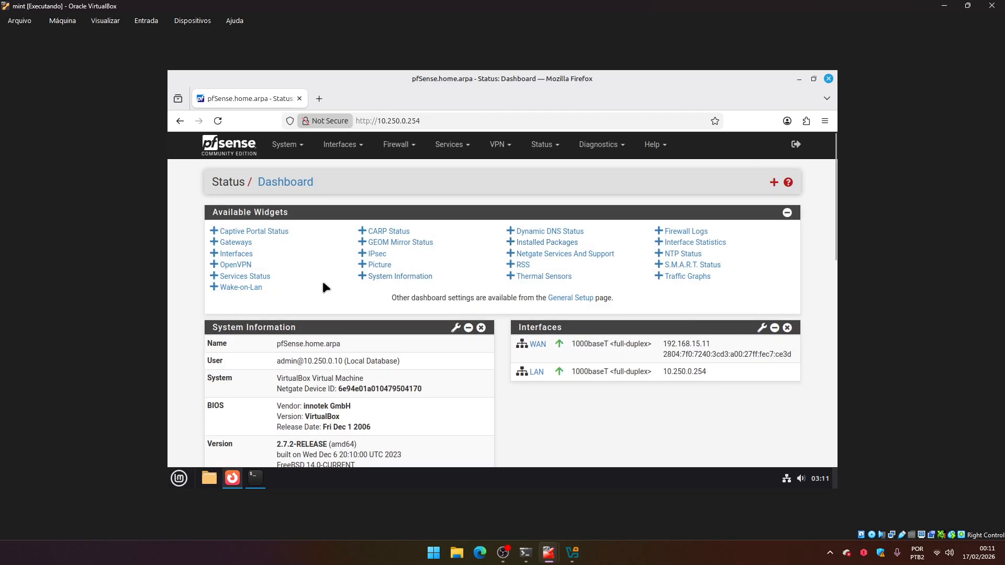
left_click_drag(517, 328, 552, 327)
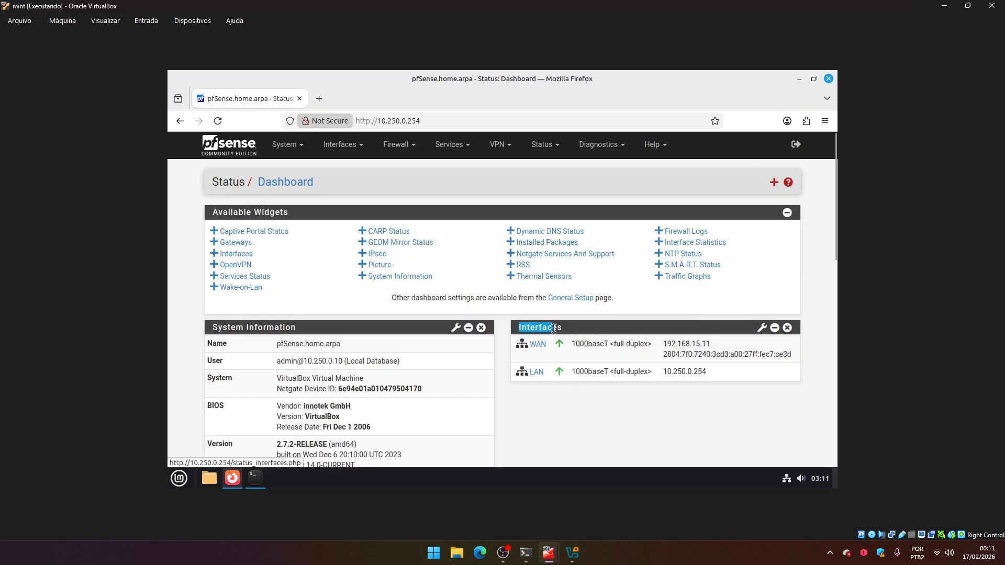
left_click(567, 437)
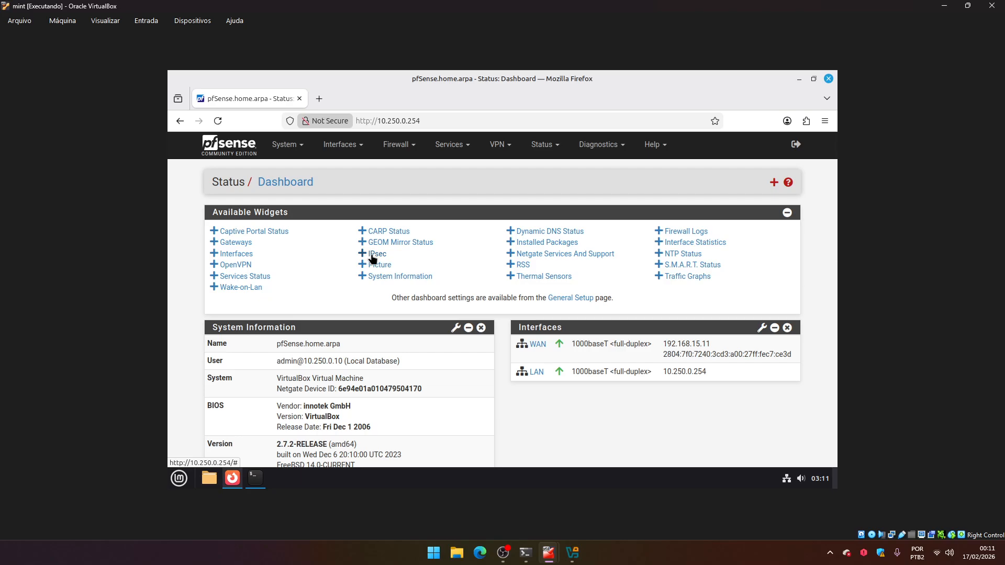
left_click(245, 277)
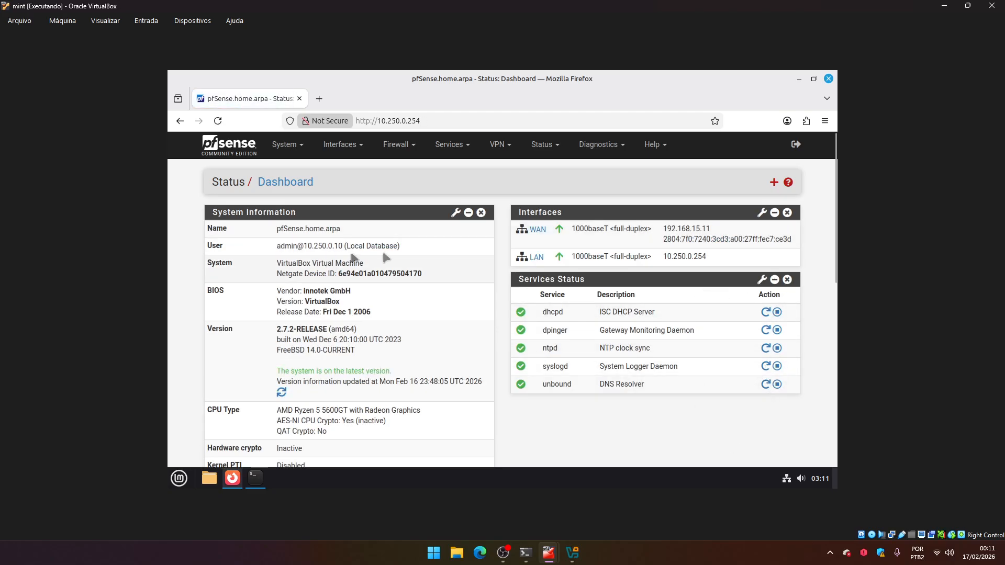
Open the WAN interface configuration page.
left_click_drag(206, 181, 334, 185)
left_click(332, 184)
left_click(411, 150)
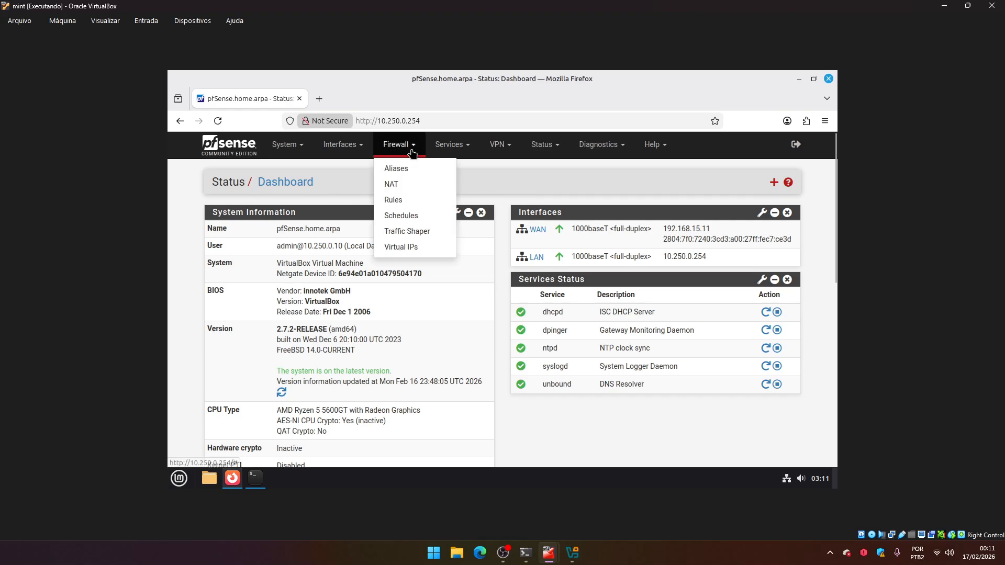
left_click(340, 144)
left_click(353, 196)
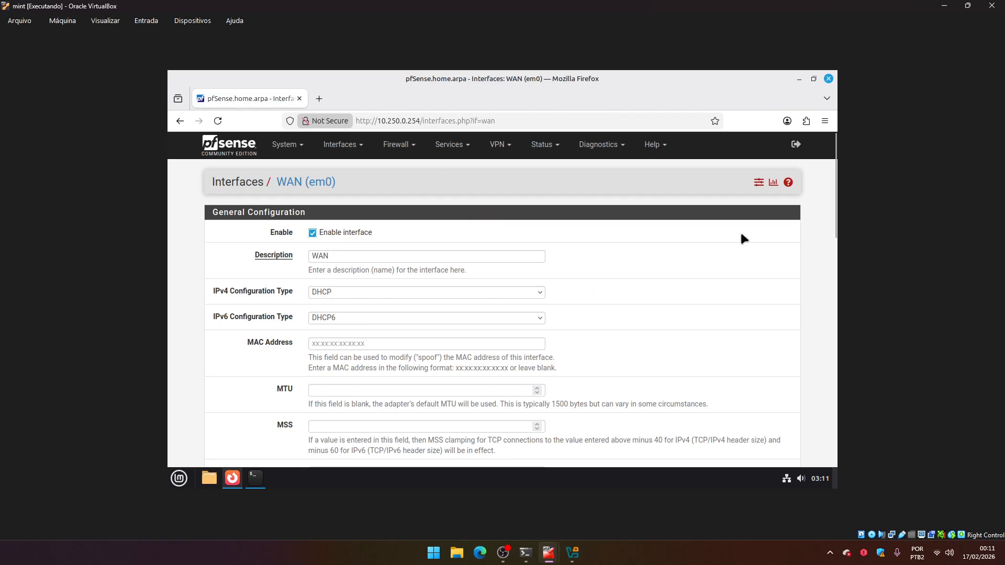
left_click_drag(832, 183, 828, 203)
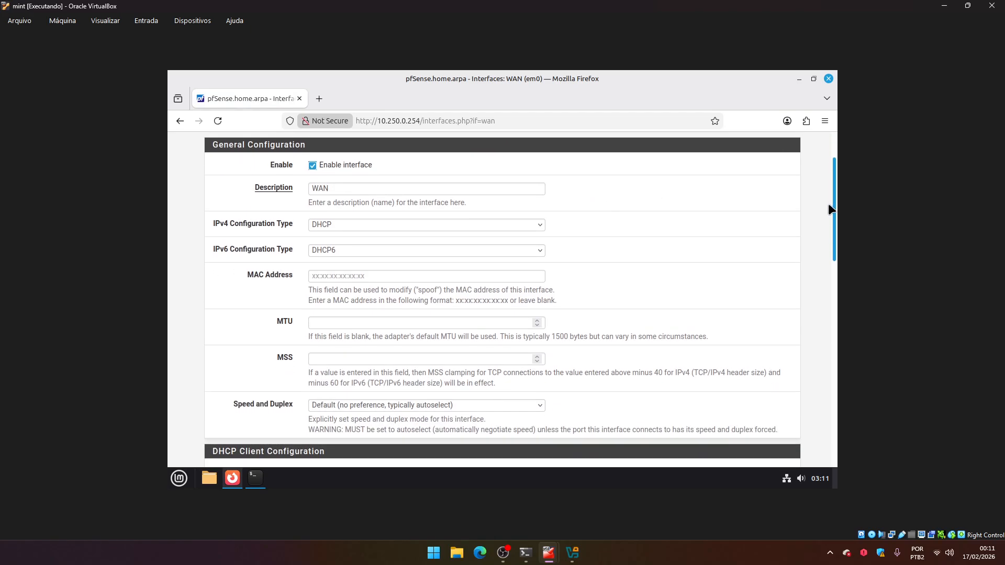
left_click(345, 221)
left_click(338, 236)
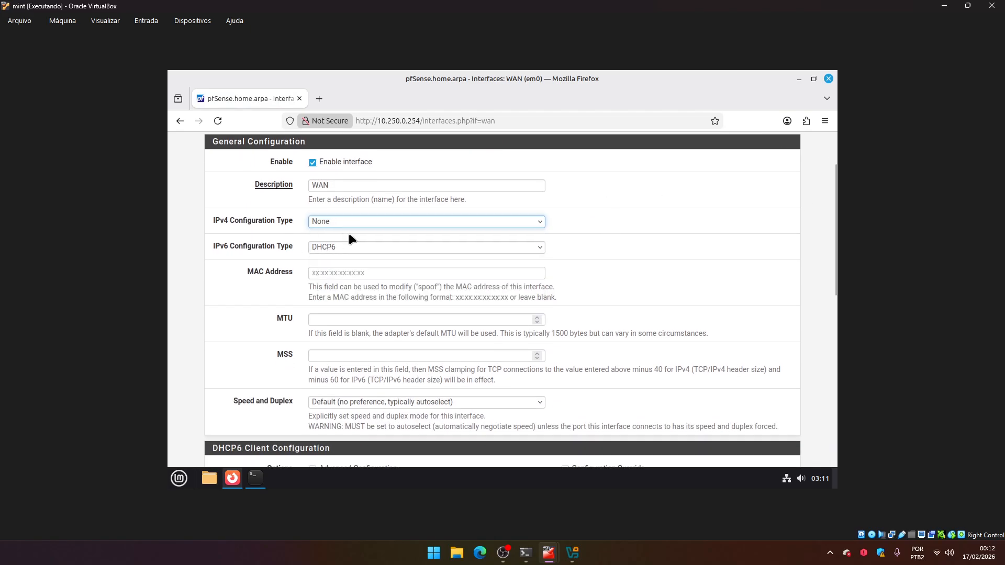
left_click(345, 247)
left_click(344, 246)
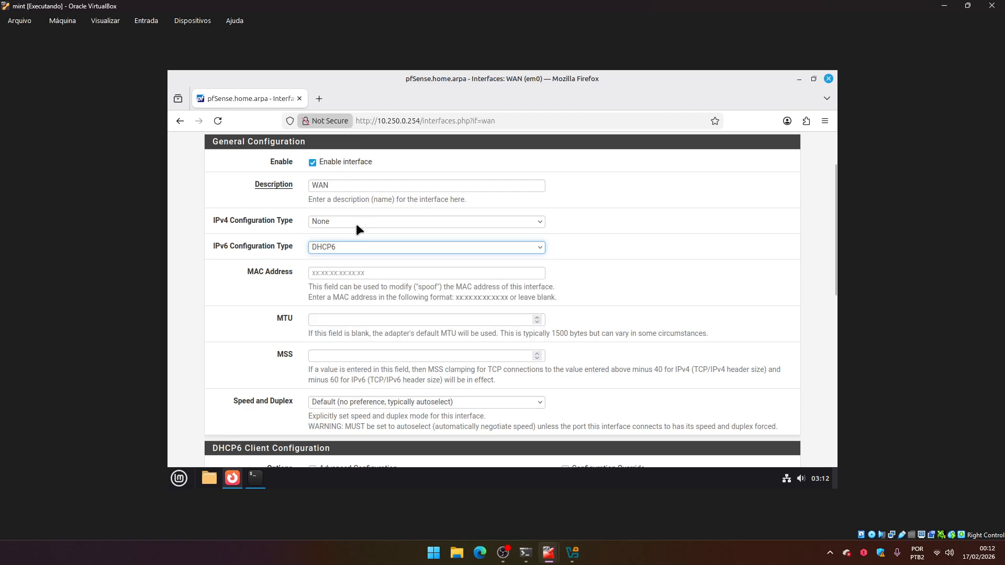
scroll(356, 224, "up", 2)
left_click(216, 127)
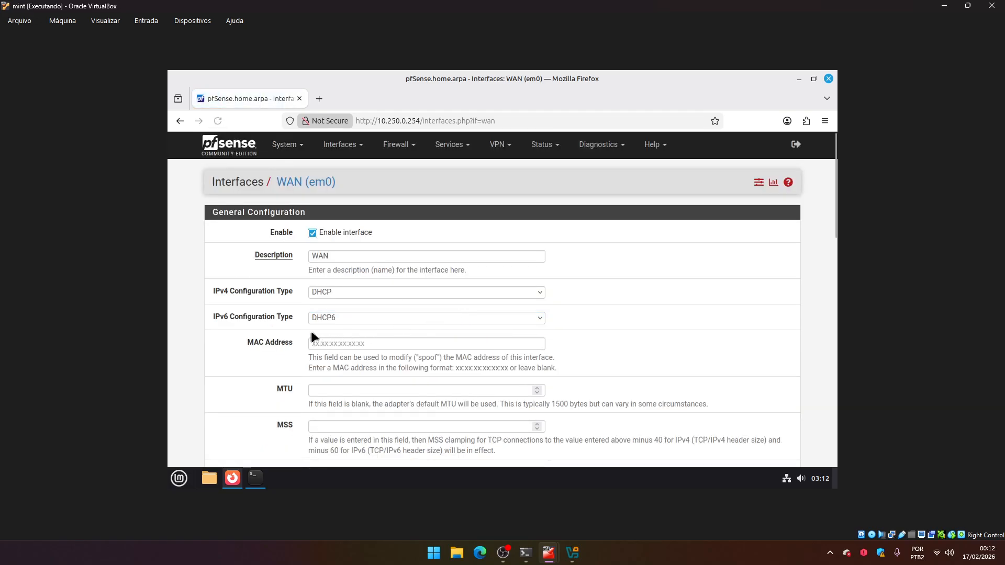
Set the WAN IPv6 configuration type to None and save the interface settings.
left_click(325, 320)
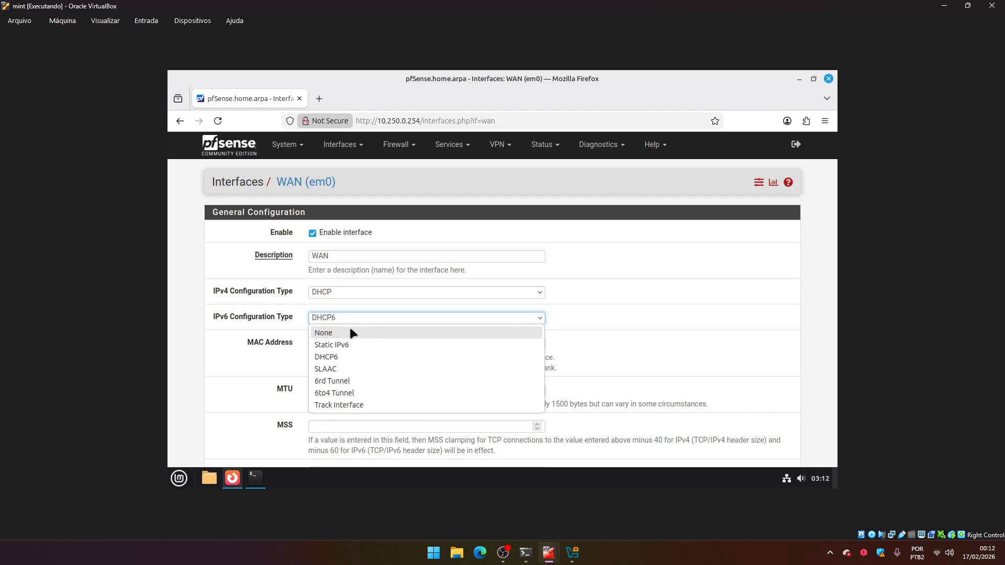
left_click(347, 333)
left_click_drag(834, 243, 828, 443)
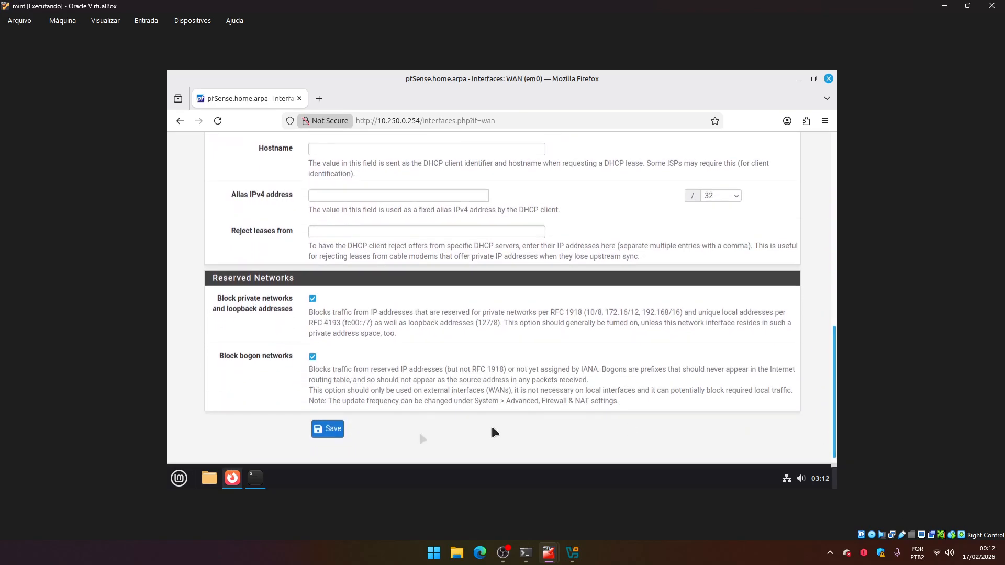
left_click(327, 430)
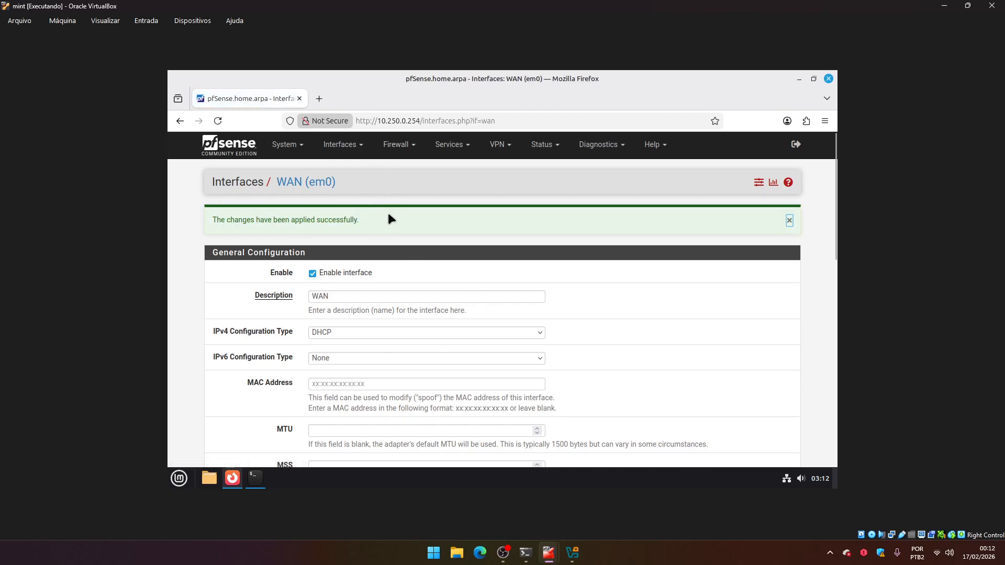
Open General Setup and set the firewall hostname to guardian.
left_click(282, 145)
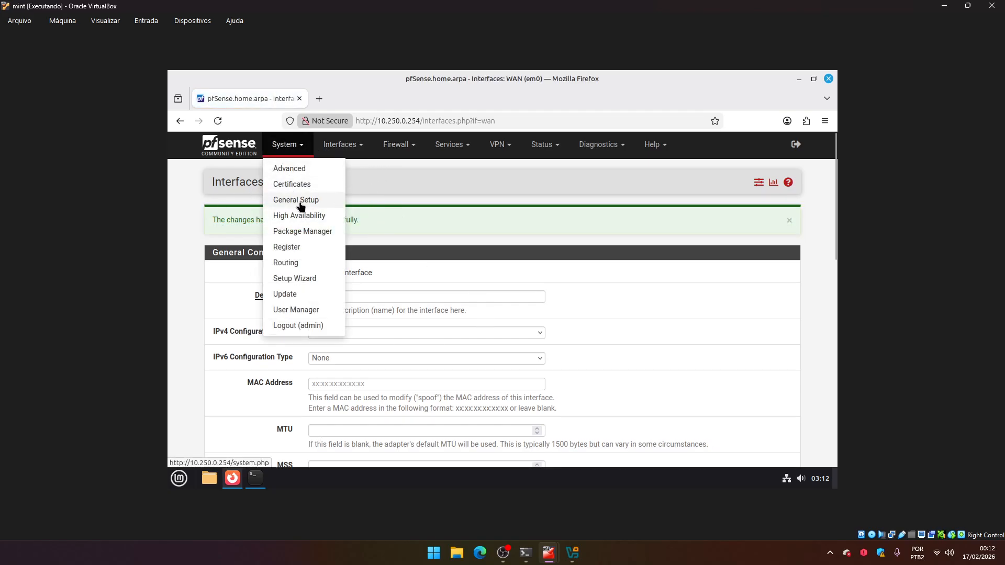
left_click(286, 206)
left_click_drag(346, 234, 251, 223)
type("gua")
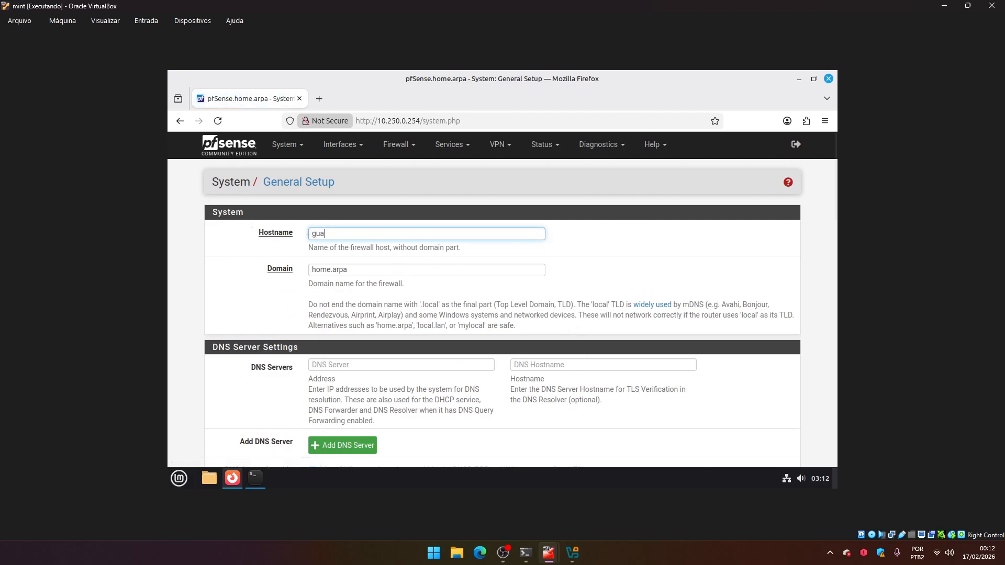
type("rdian")
Replace the domain with cyberdrops.local.
left_click(385, 270)
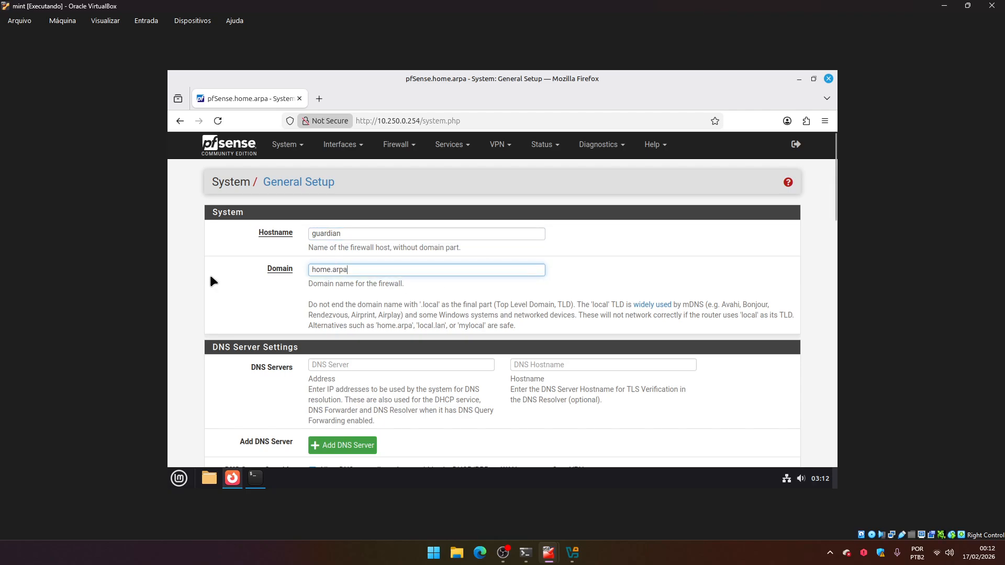
key("ctrl+a")
type("cyberdrops.local")
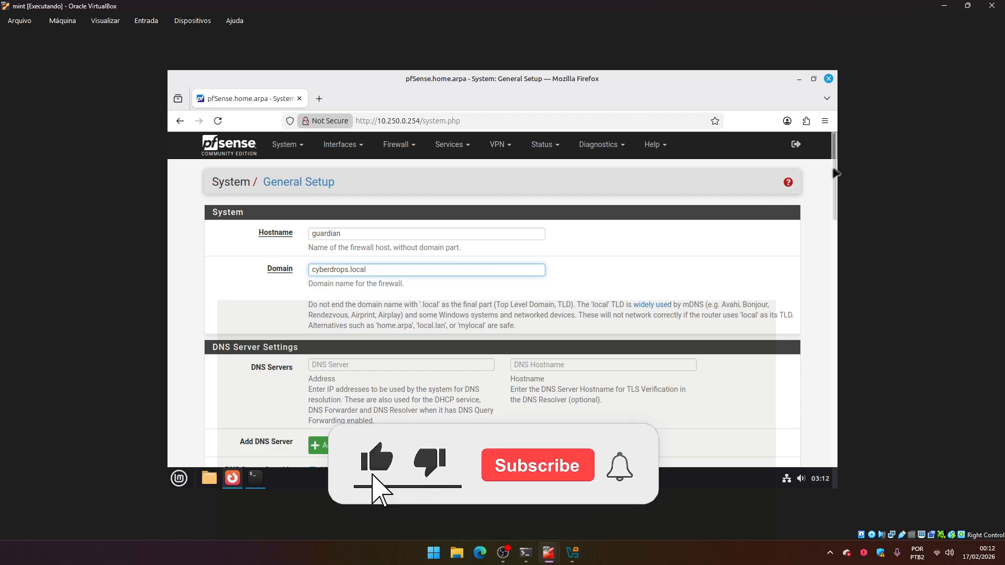
Search the web for giga dns in a new tab and close that tab.
scroll(832, 194, "down", 3)
left_click(320, 254)
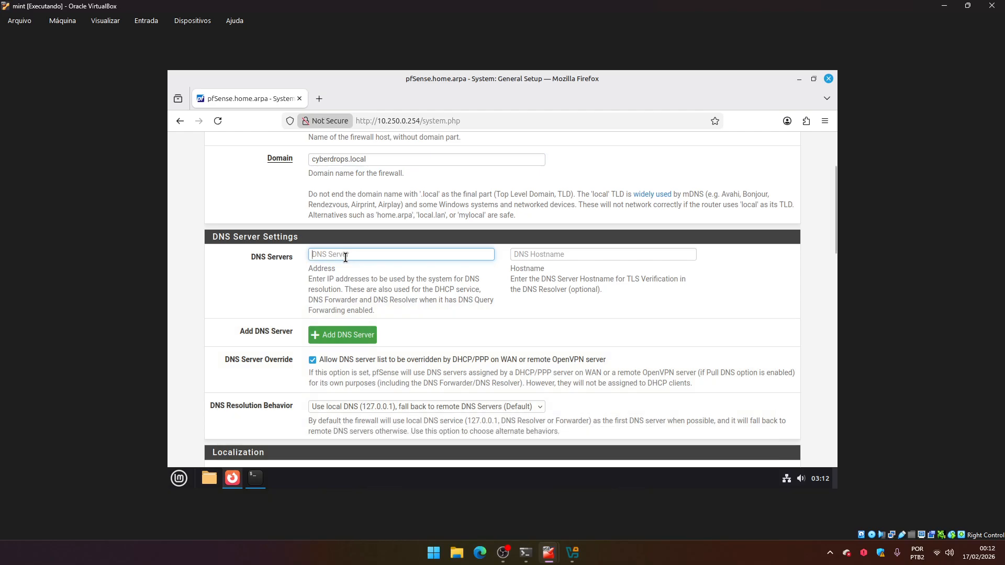
left_click(319, 99)
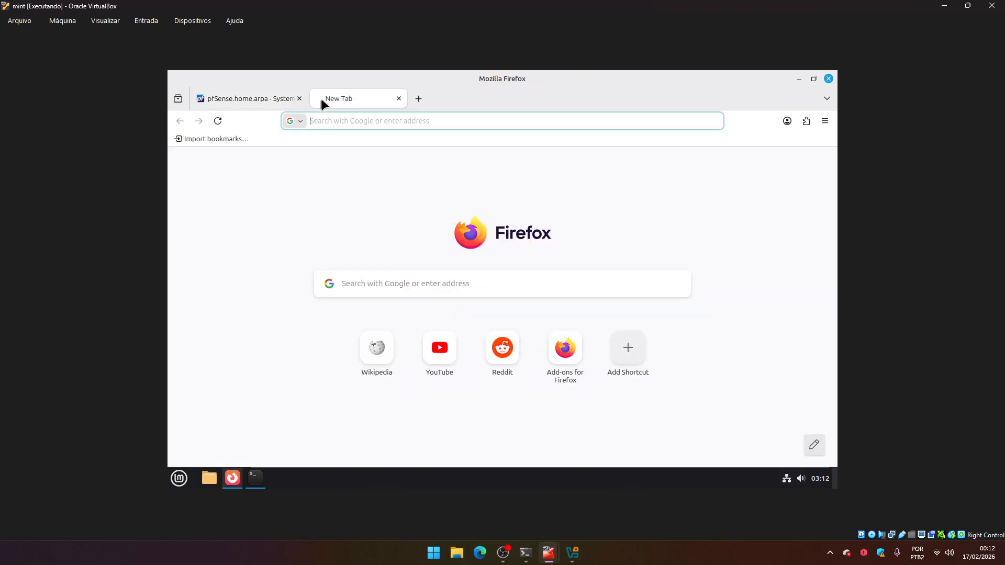
type("giga dns")
key("Return")
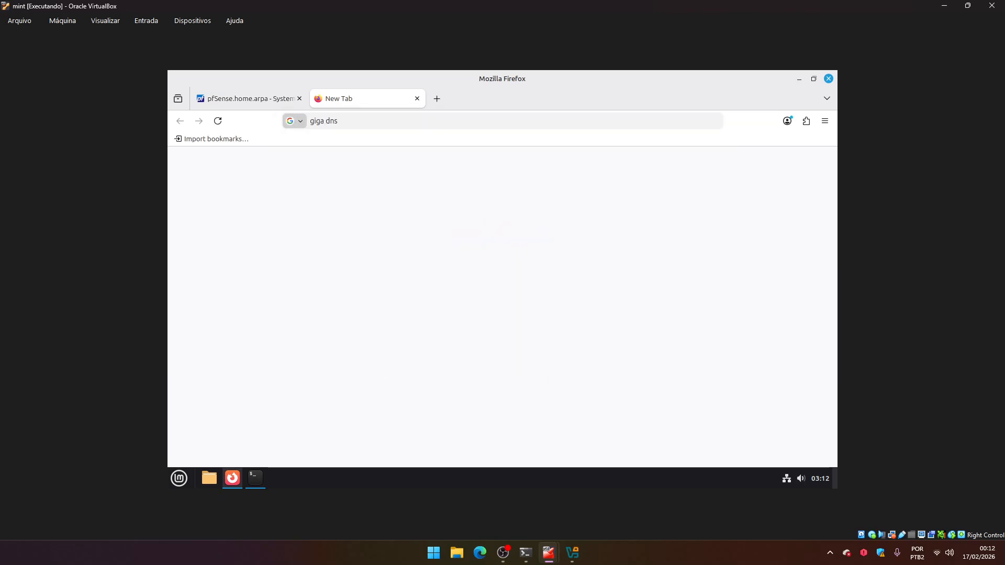
left_click(416, 102)
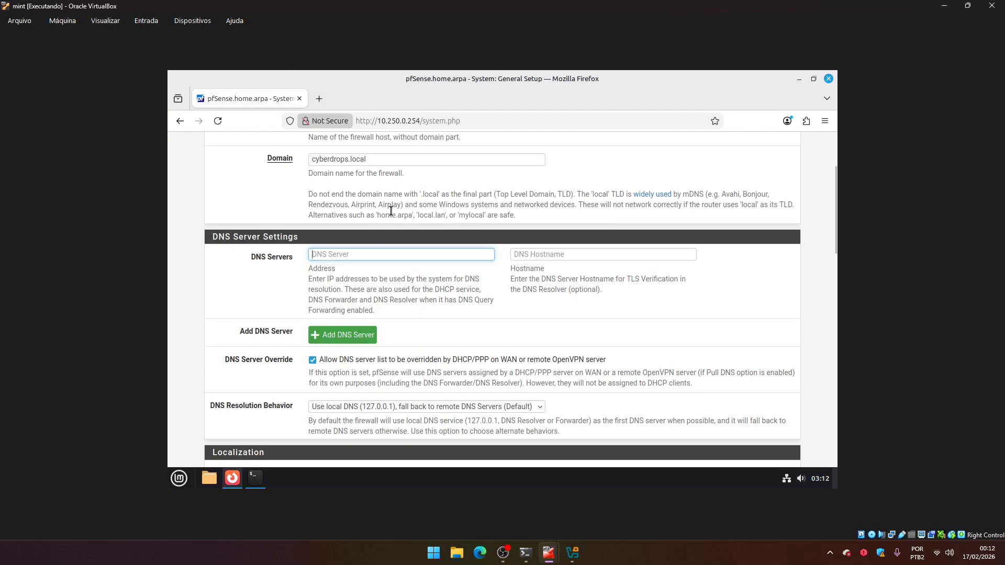
Add DNS servers 1.1.1.1 and 8.8.8.8 in the DNS Server Settings.
scroll(366, 240, "up", 5)
scroll(363, 219, "down", 6)
type("1.1.1.1")
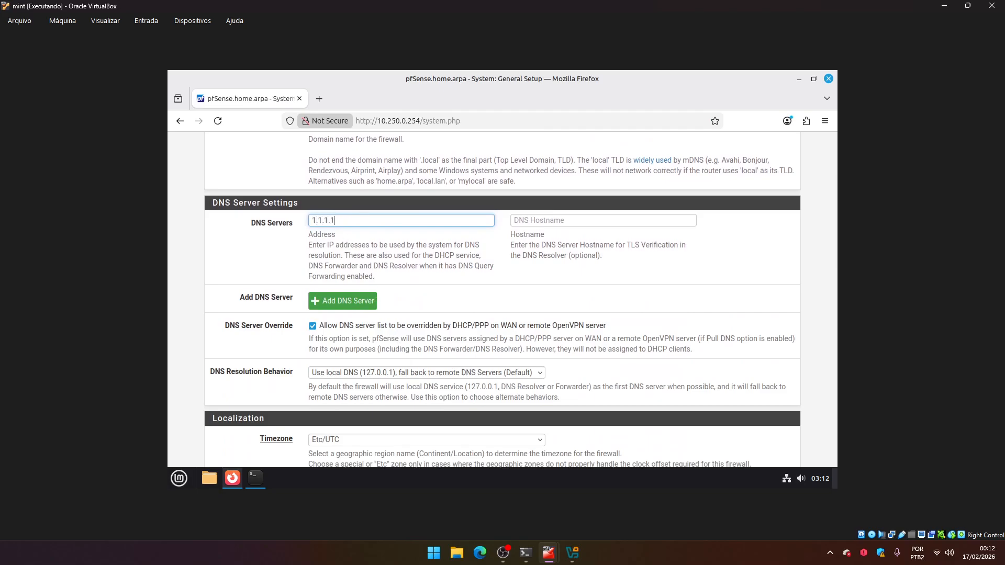
left_click(367, 304)
left_click(355, 246)
type("8.8.8.8")
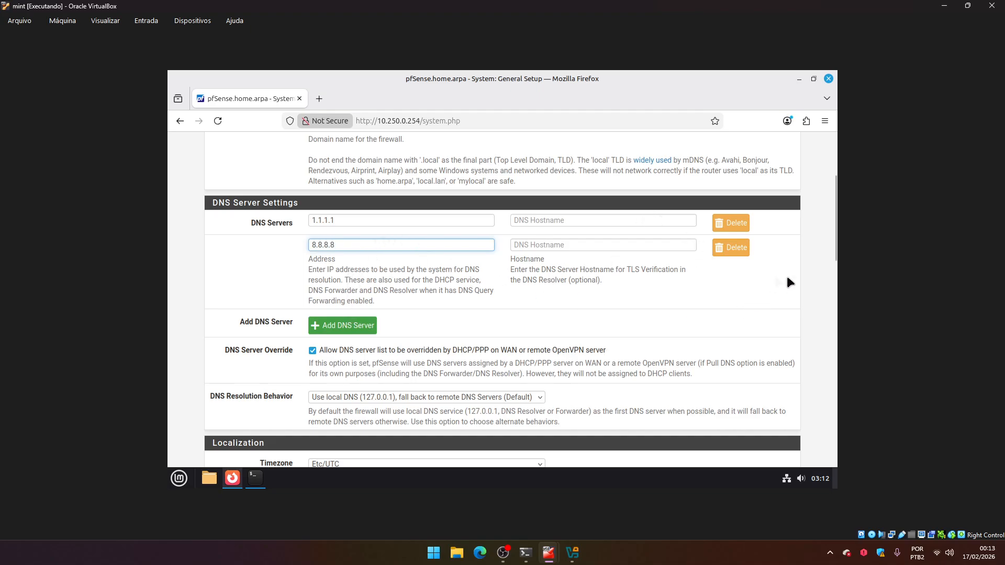
Examine the DNS Server Override option and the Localization settings below it.
scroll(497, 374, "down", 2)
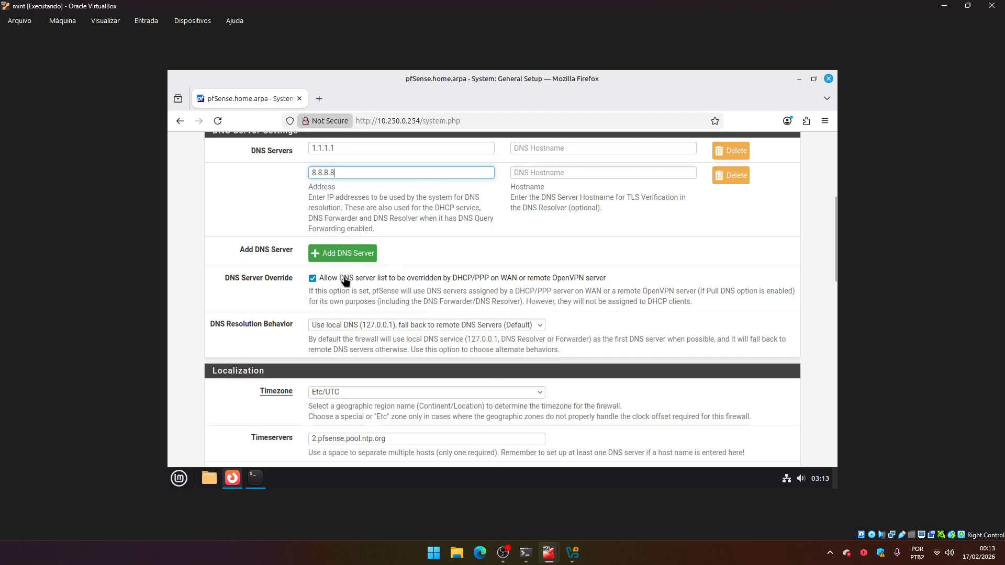
left_click_drag(226, 279, 292, 280)
left_click(278, 284)
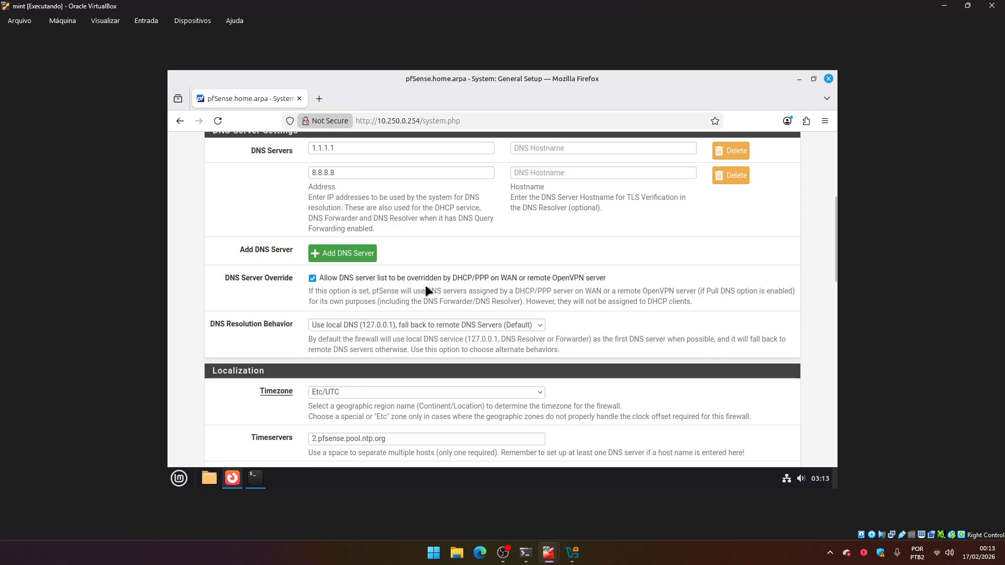
scroll(832, 271, "down", 3)
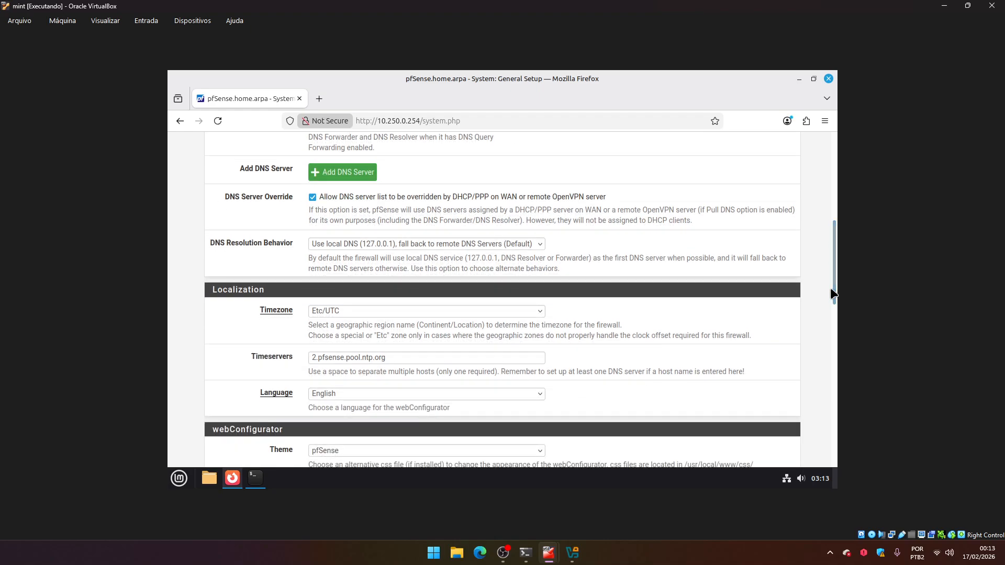
Set the DNS Resolution Behavior to Use remote DNS Servers, ignore local DNS.
left_click_drag(235, 250, 282, 253)
left_click(282, 249)
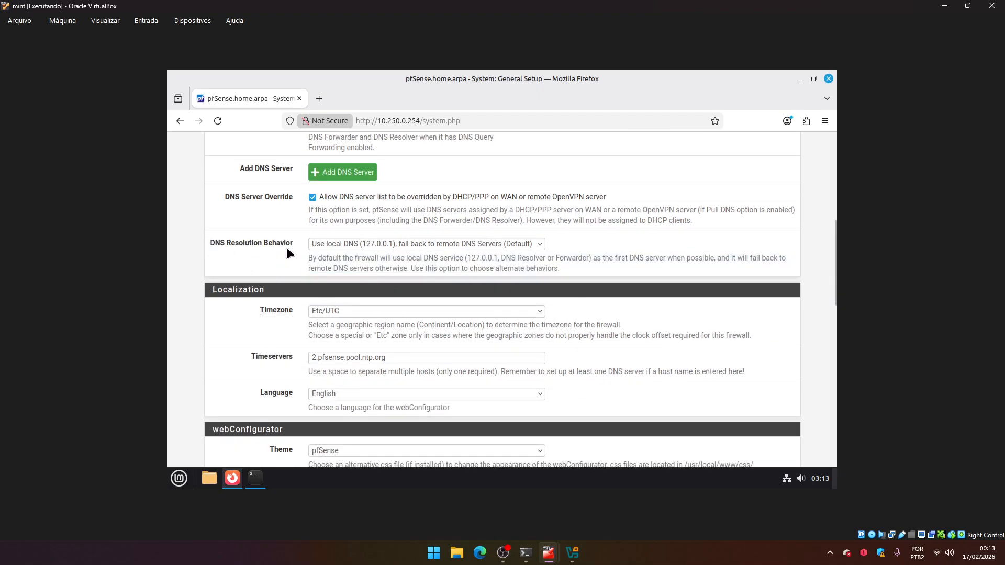
left_click(220, 242)
left_click(338, 246)
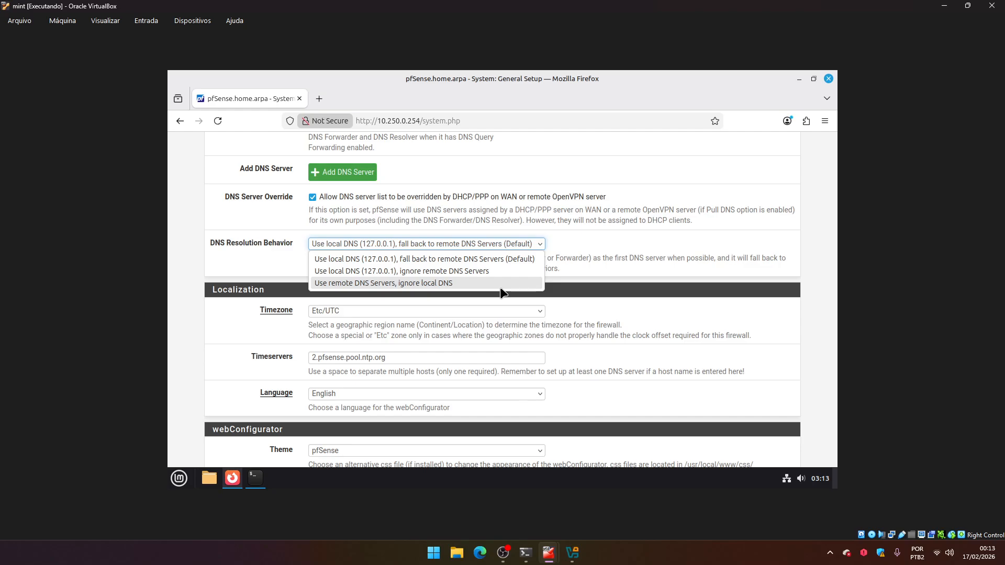
left_click(217, 238)
left_click_drag(211, 239, 256, 239)
left_click(322, 244)
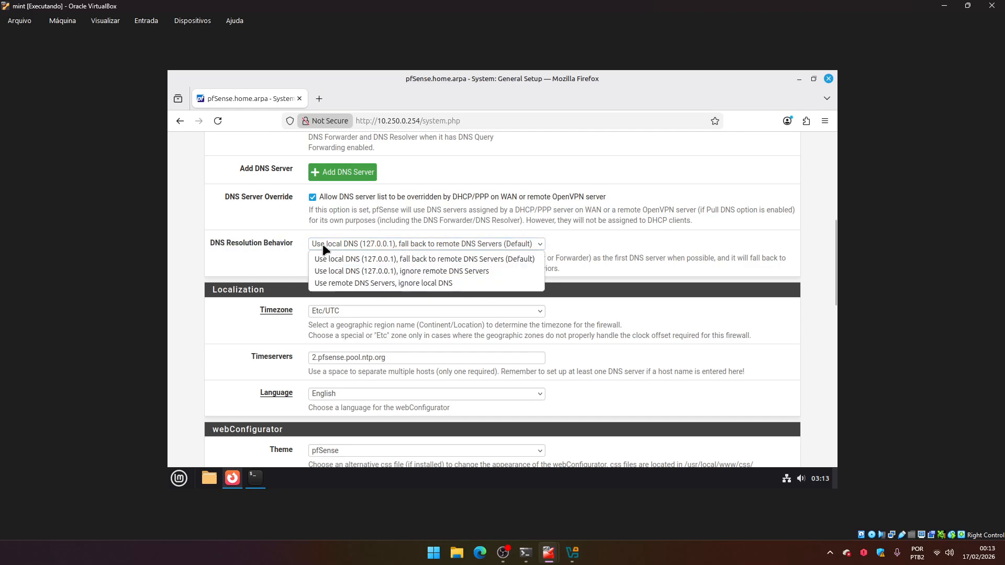
left_click(333, 286)
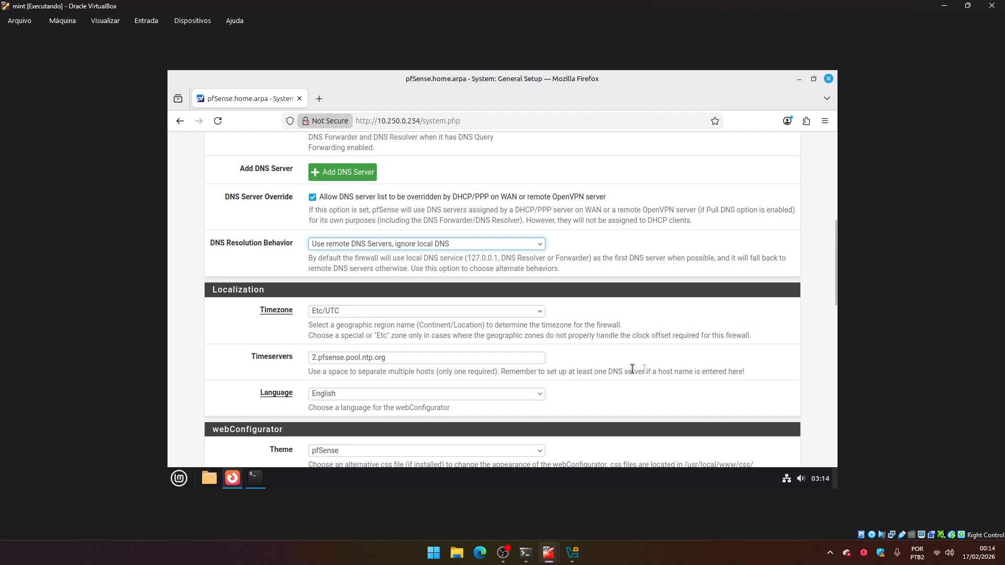
Set the timezone in Localization to America/Sao_Paulo.
scroll(617, 407, "down", 1)
scroll(616, 412, "down", 2)
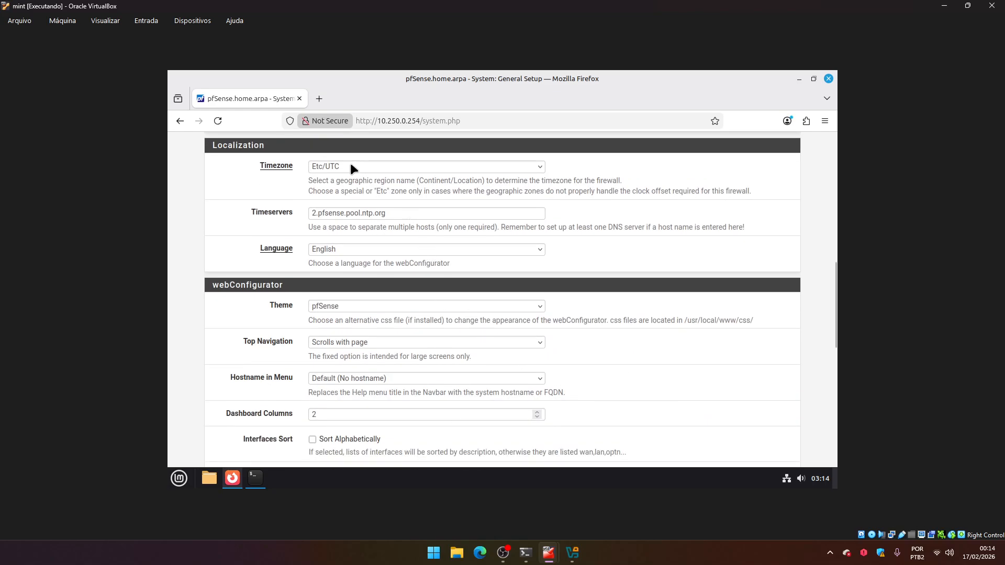
left_click(350, 166)
left_click_drag(540, 372, 539, 269)
scroll(398, 404, "down", 6)
left_click(398, 243)
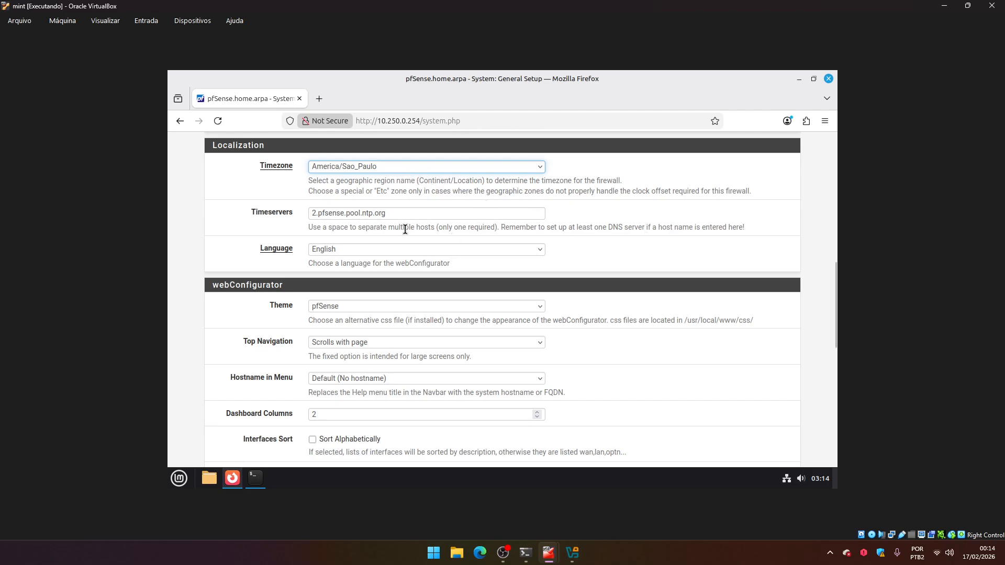
Replace the Timeservers entry with an a.ntp. host name and save the General Setup settings.
left_click_drag(398, 213, 242, 208)
type("a.")
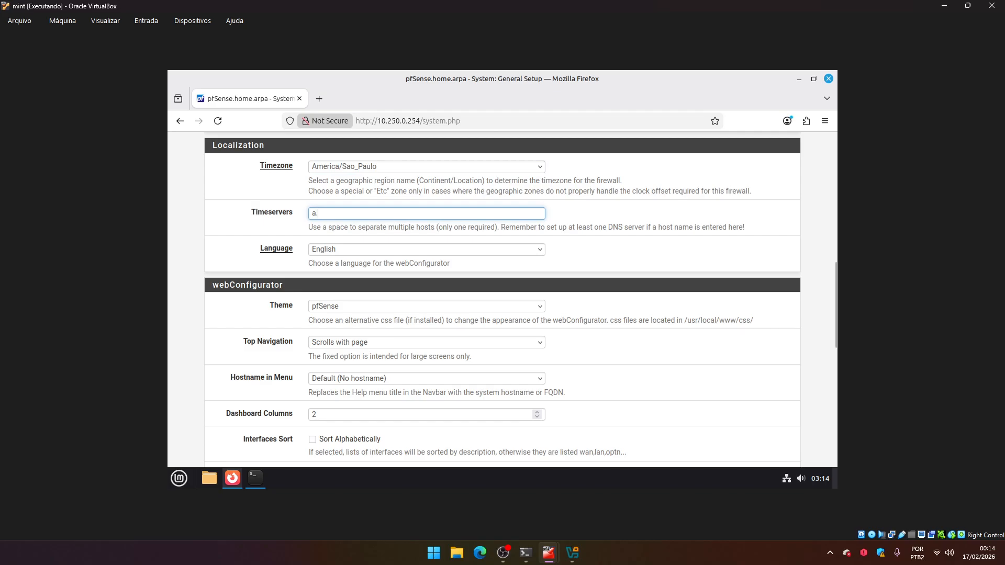
type("tntp.br")
left_click_drag(834, 278, 835, 403)
left_click(328, 412)
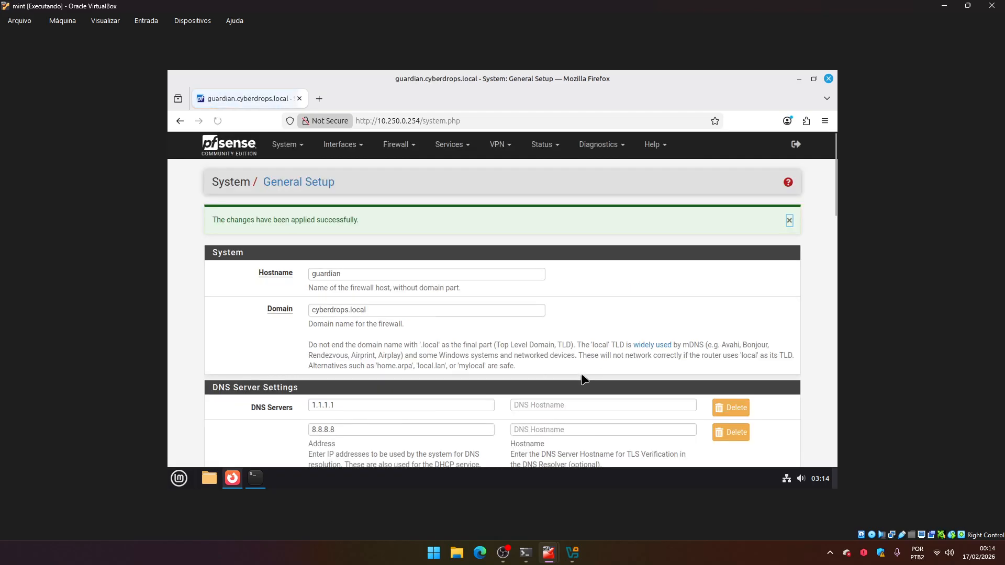
Review the DNS Server Settings on the saved page and save the General Setup page again.
left_click_drag(834, 209, 839, 170)
scroll(474, 338, "down", 3)
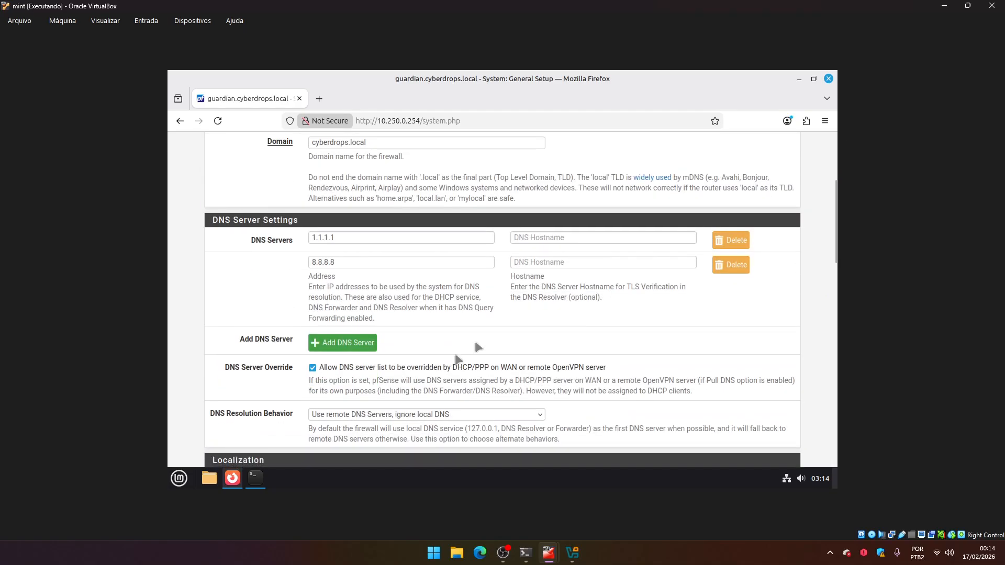
scroll(504, 251, "down", 1)
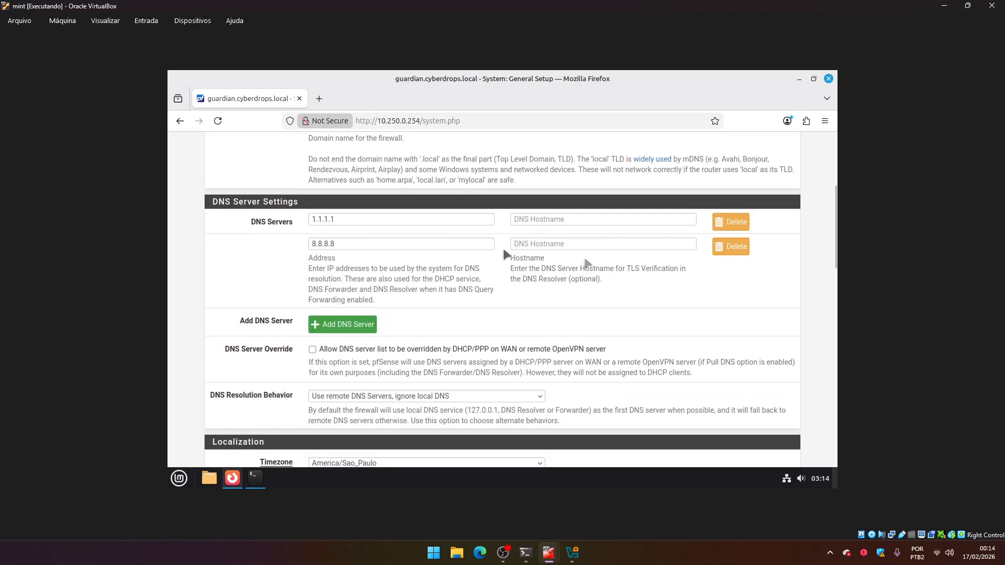
left_click_drag(836, 262, 823, 451)
left_click(328, 412)
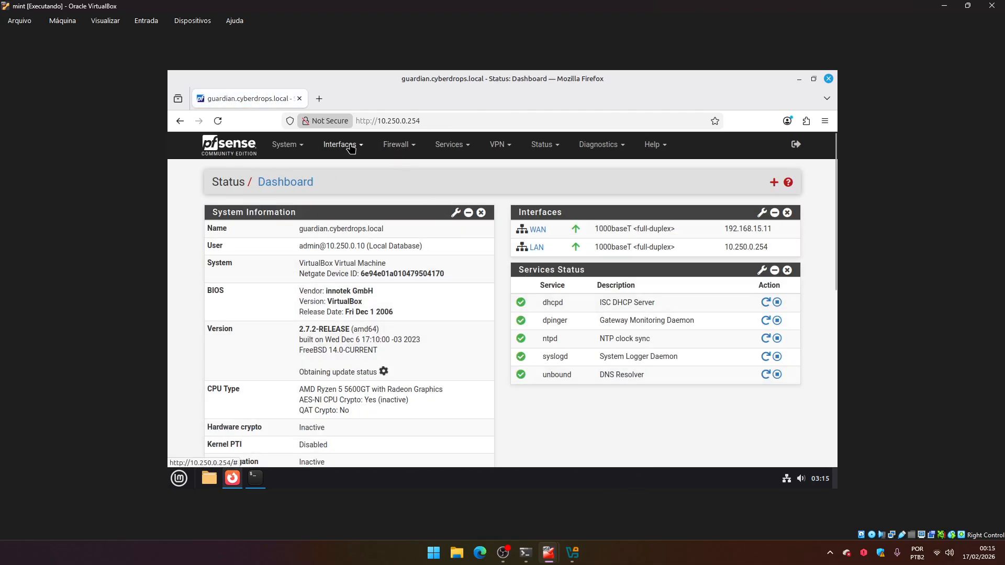
Browse the Firewall, Services, VPN, Status and Diagnostics menus of the web interface.
mouse_move(392, 149)
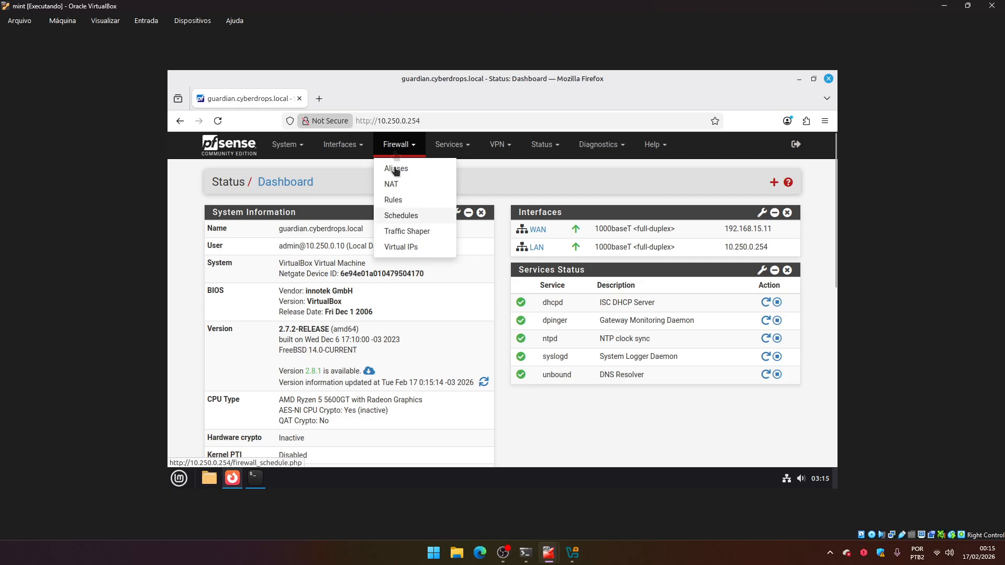
mouse_move(445, 145)
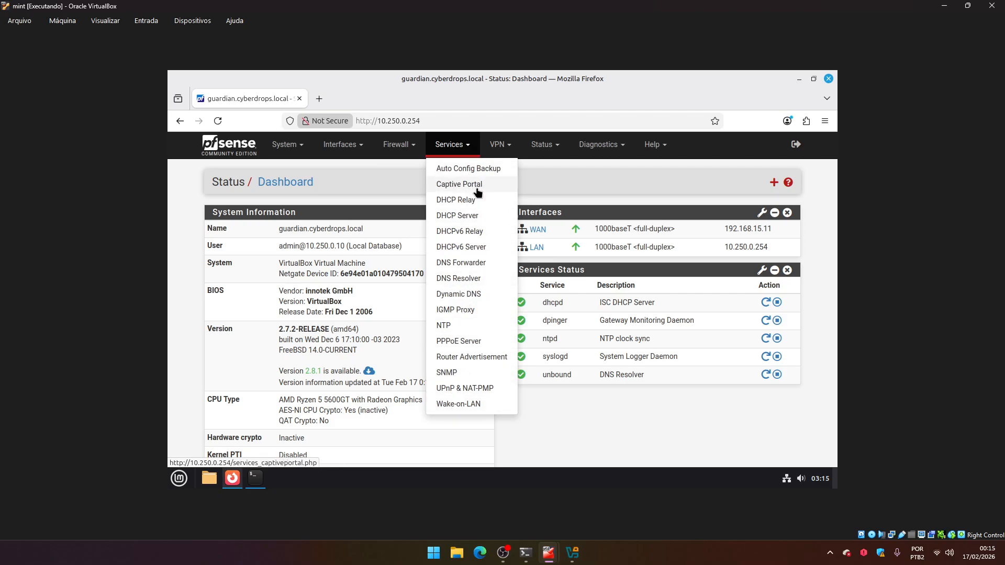
left_click(495, 148)
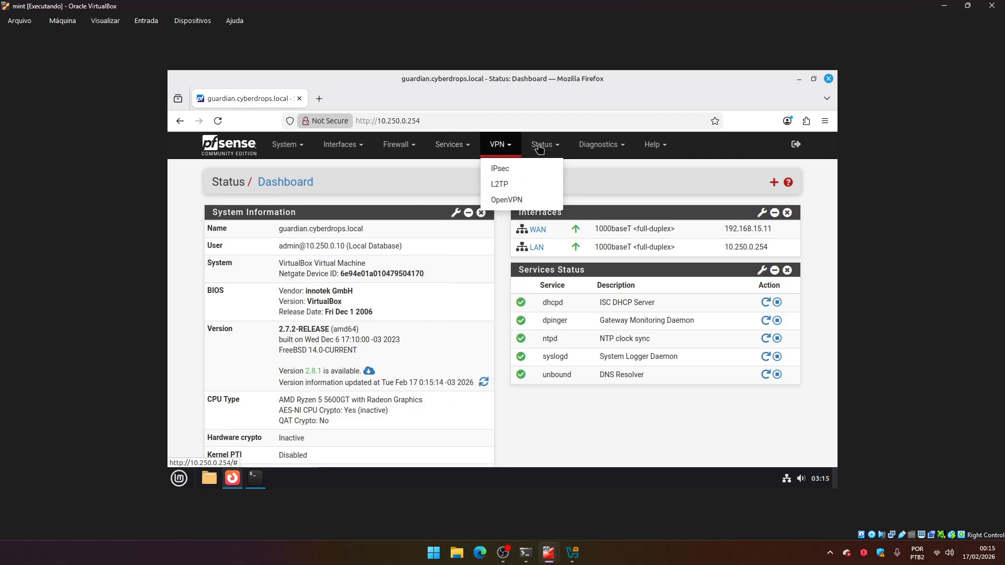
left_click(557, 149)
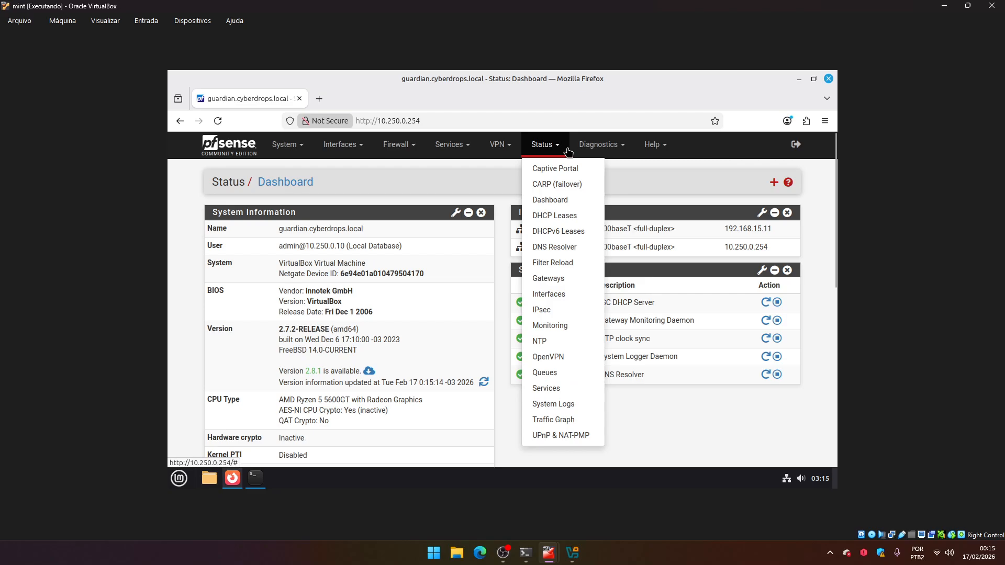
left_click(598, 145)
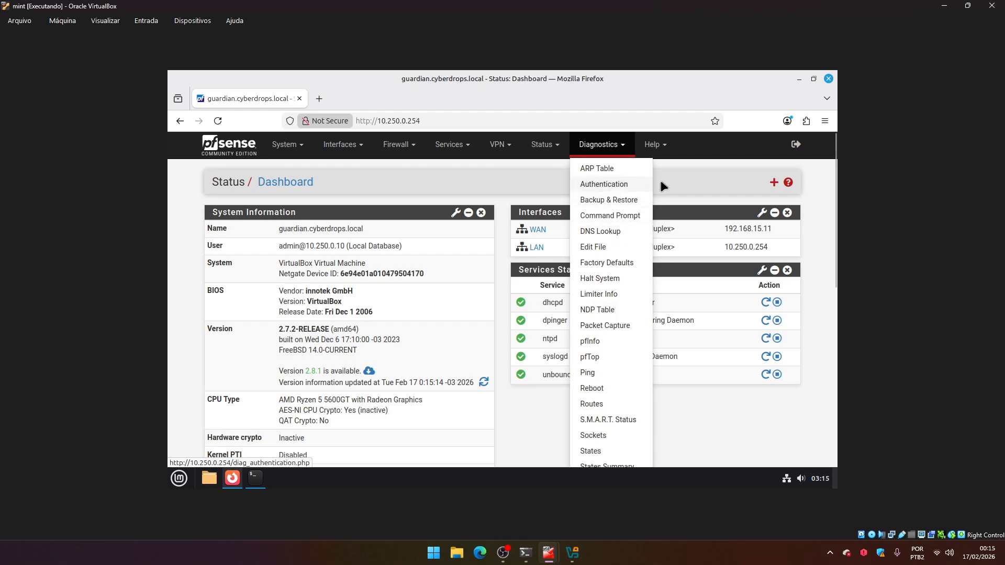
mouse_move(832, 182)
left_mouse_down()
mouse_move(828, 221)
mouse_move(829, 165)
left_mouse_up()
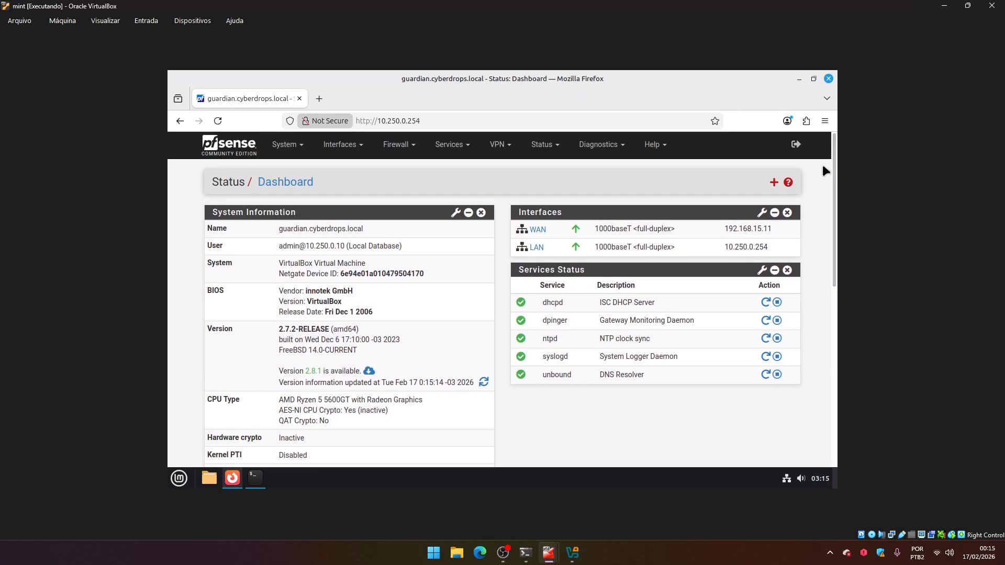
Examine the version and available update information in the System Information widget.
left_click_drag(277, 372, 388, 372)
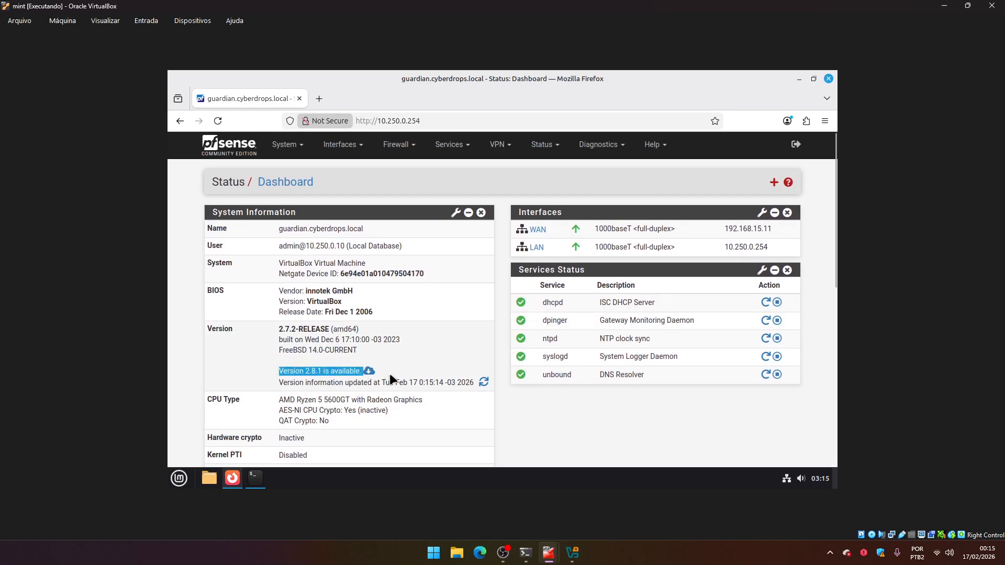
left_click(390, 373)
left_click_drag(281, 369, 386, 372)
left_click(390, 366)
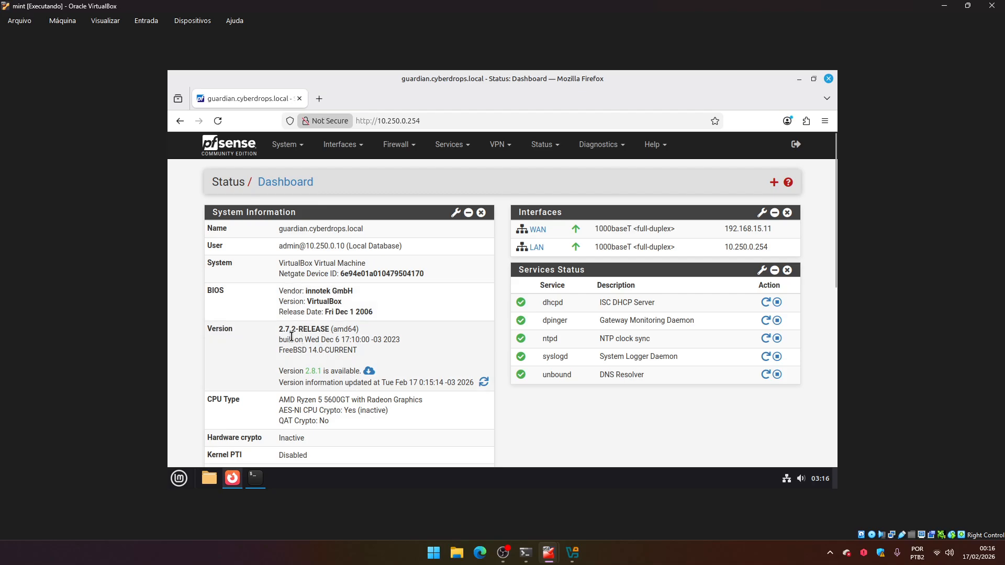
left_click_drag(311, 331, 243, 372)
left_click(243, 372)
left_click(632, 553)
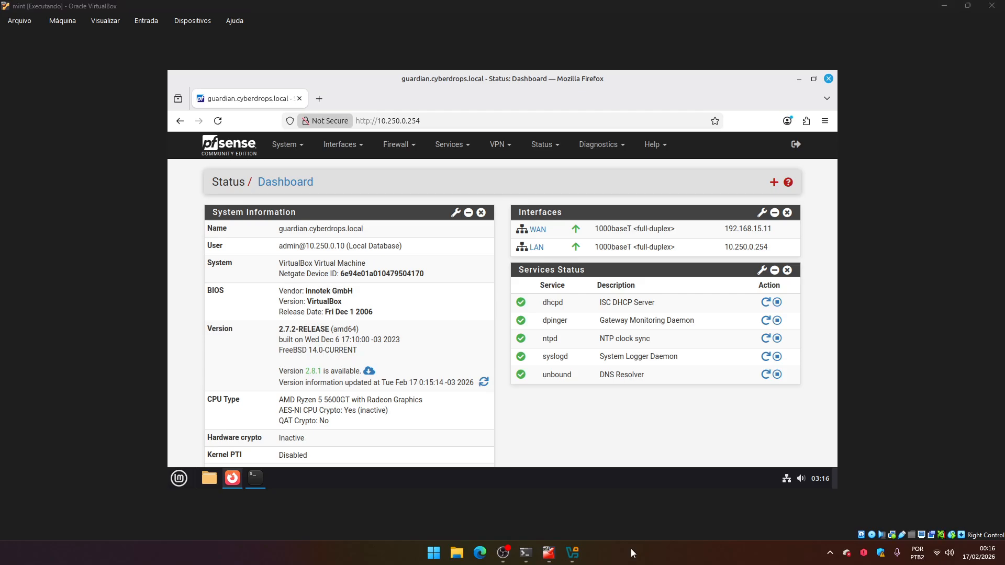